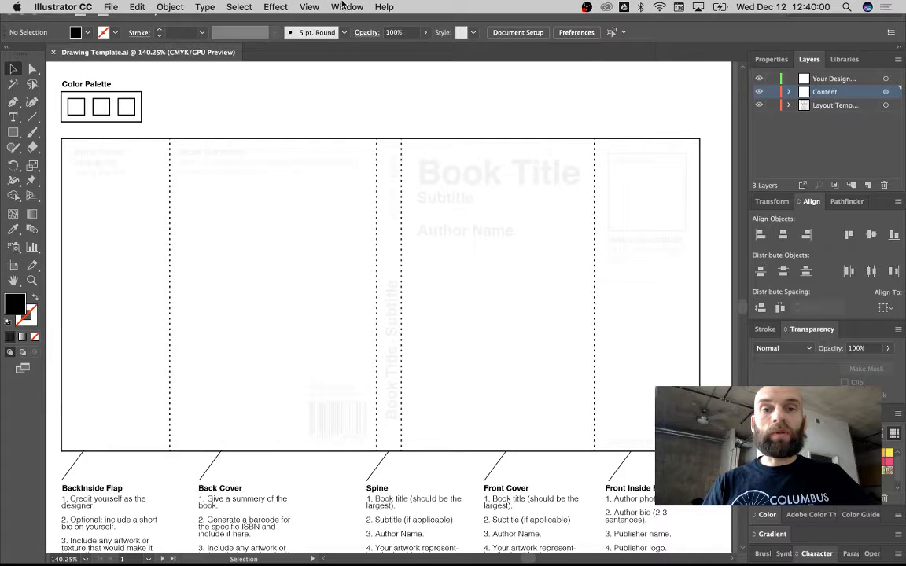
{"action": "left_click", "coordinate": [346, 6]}
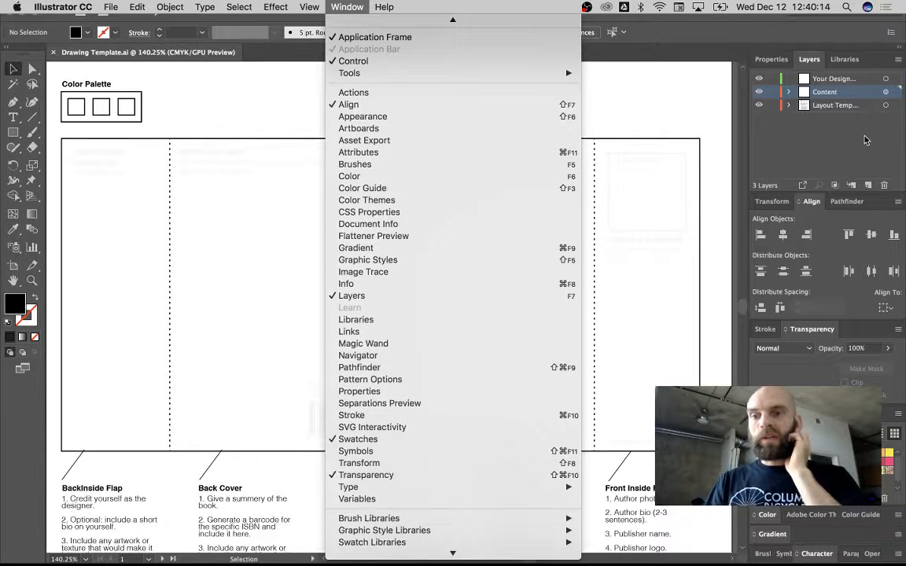
{"action": "left_click", "coordinate": [816, 157]}
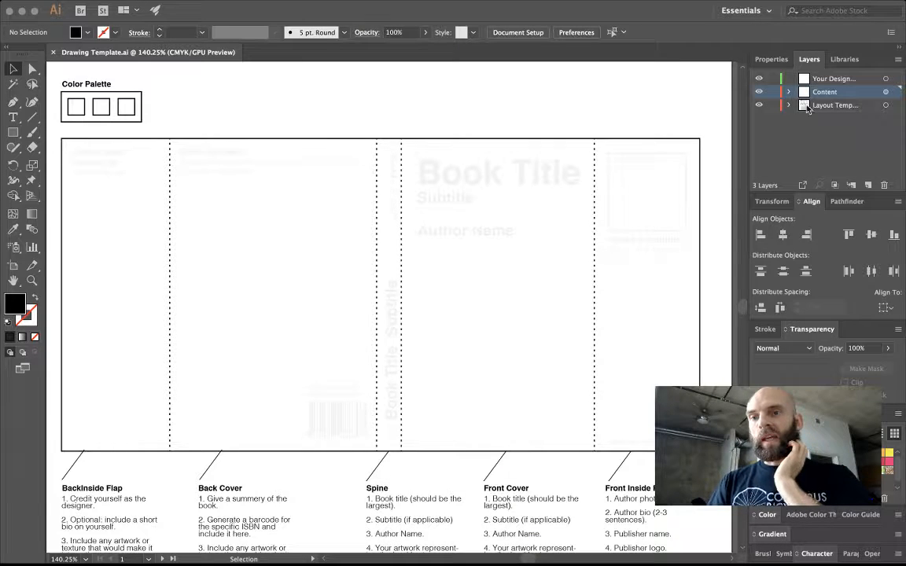
Step: Set the opacity of everything on the Content layer to 100%
{"action": "left_click", "coordinate": [885, 92]}
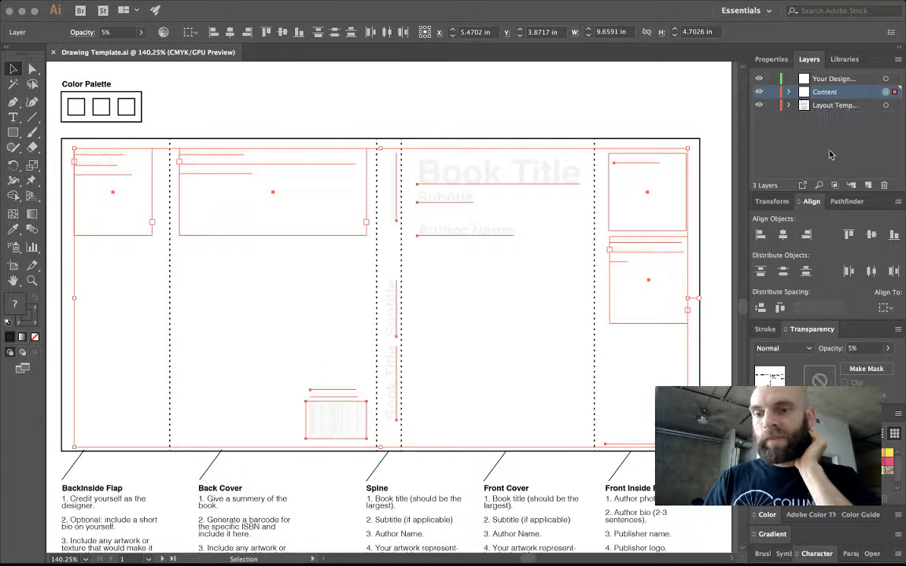
{"action": "left_click", "coordinate": [854, 350]}
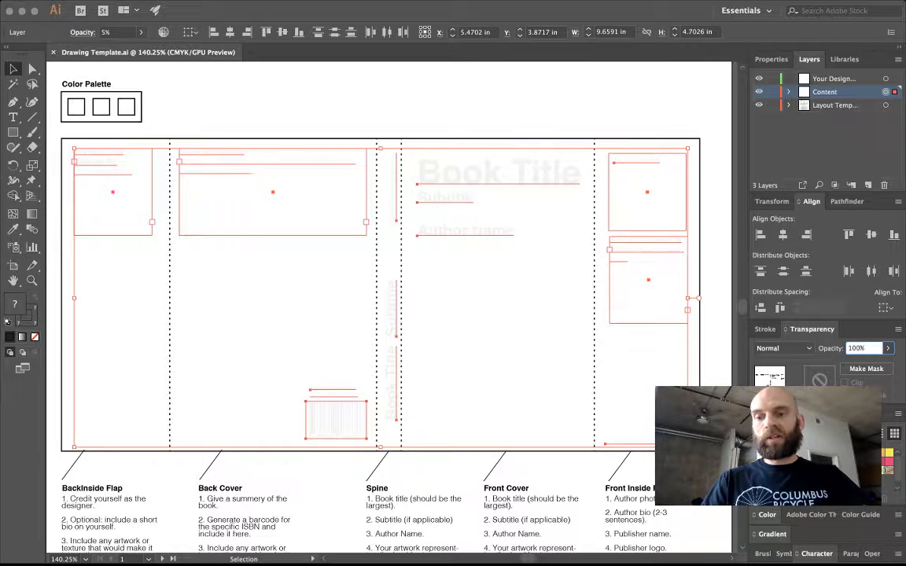
{"action": "type", "text": "100"}
{"action": "key", "text": "Return"}
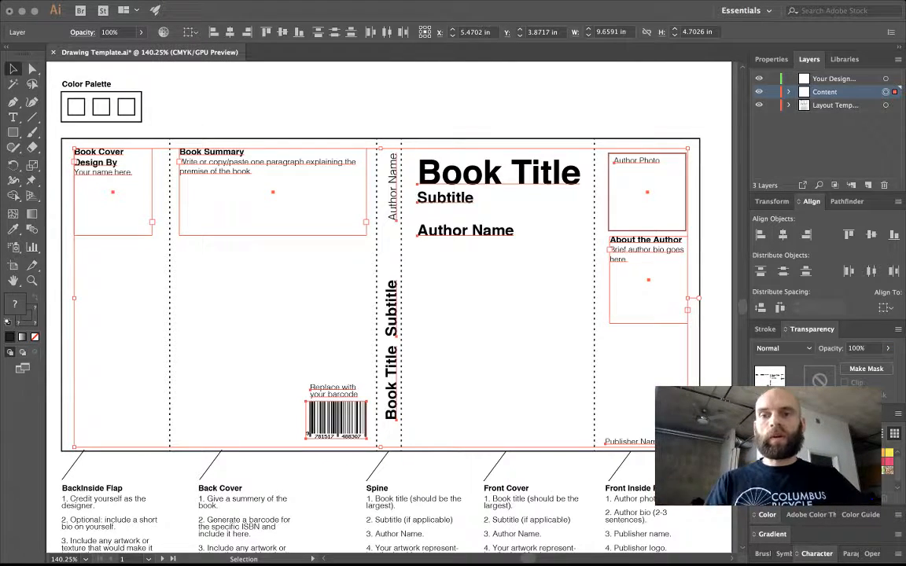
{"action": "left_click", "coordinate": [566, 106]}
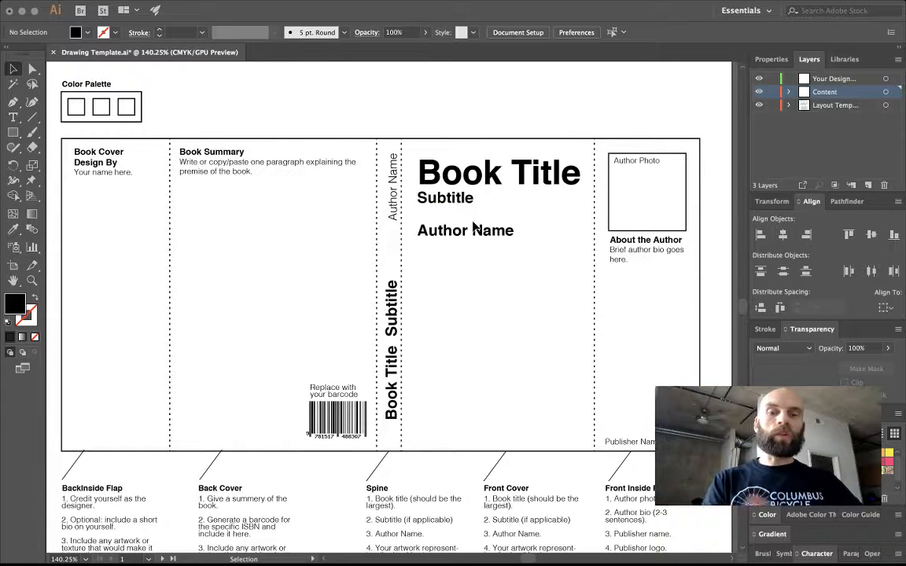
Step: Switch to Google Chrome and copy the title "The 4-Hour Work Week" from the Google Books page
{"action": "key", "text": "super+Tab"}
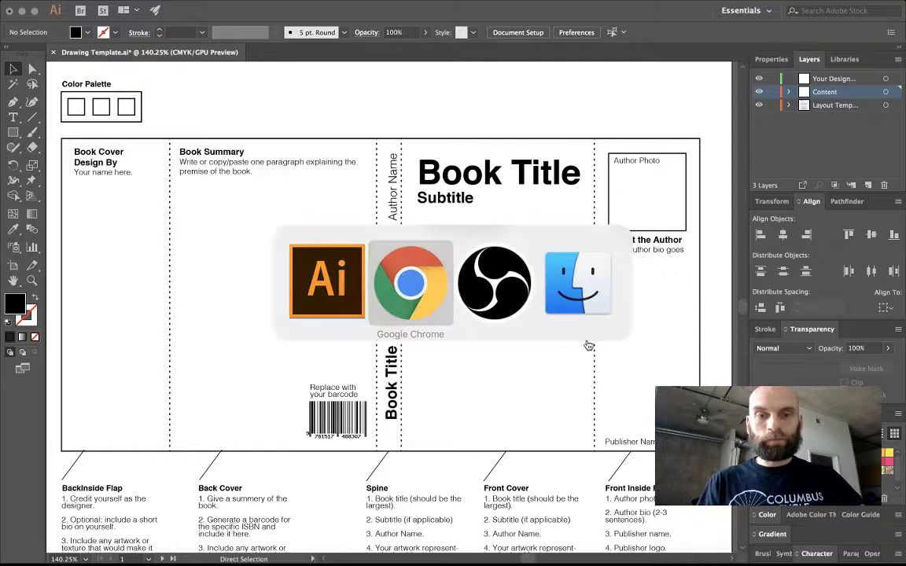
{"action": "key", "text": "super+Tab"}
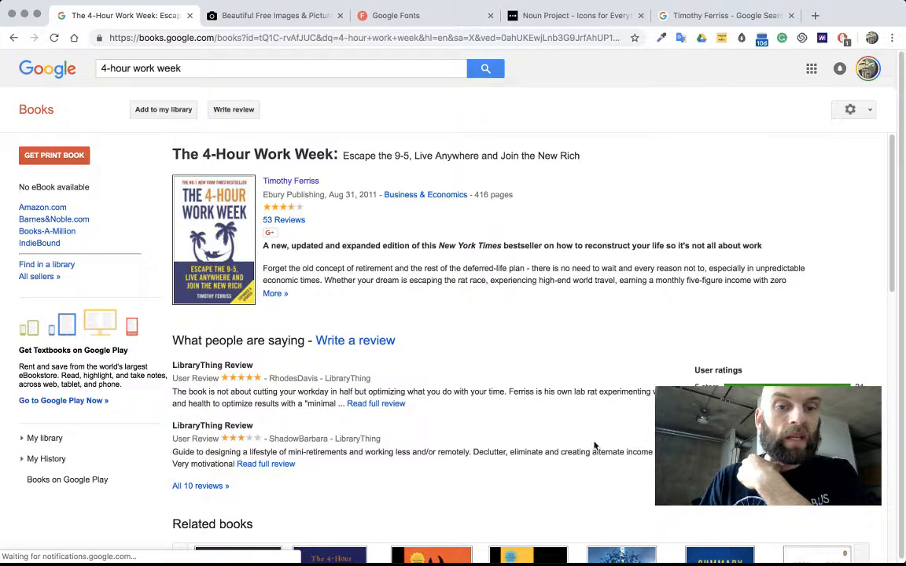
{"action": "left_click", "coordinate": [163, 109]}
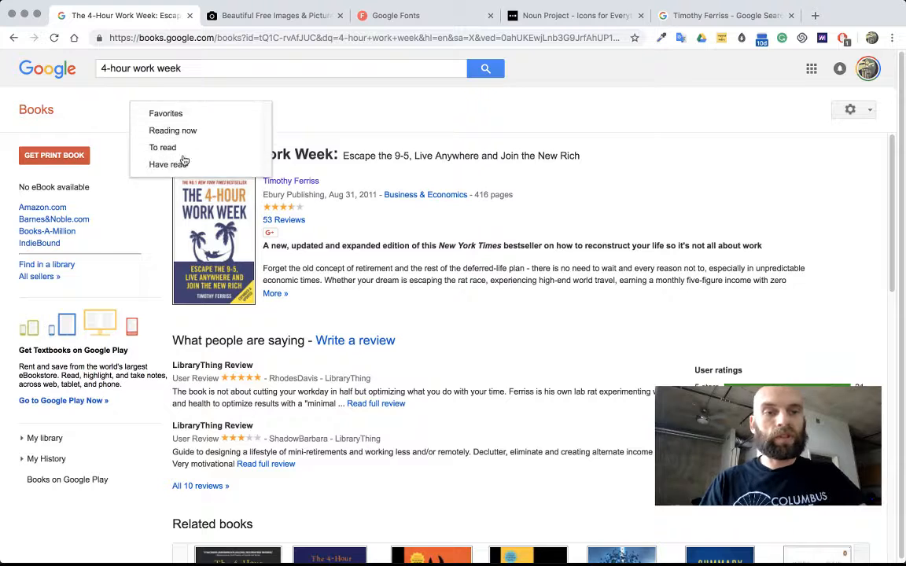
{"action": "left_click_drag", "start_coordinate": [174, 154], "coordinate": [333, 156]}
{"action": "key", "text": "super+c"}
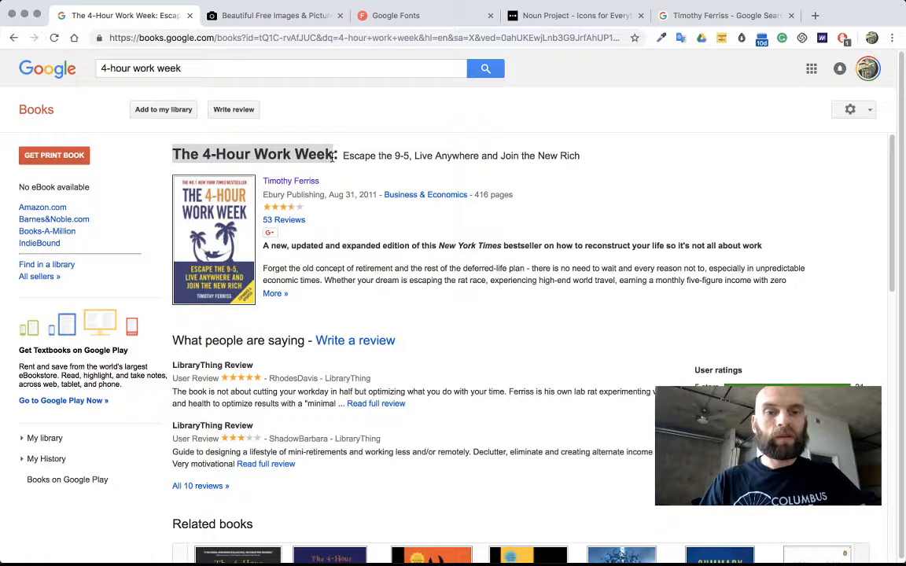
Step: Back in Illustrator, replace the front cover's Book Title placeholder with "The 4-Hour Work Week", breaking the line before "Work"
{"action": "key", "text": "super+Tab"}
{"action": "double_click", "coordinate": [445, 175]}
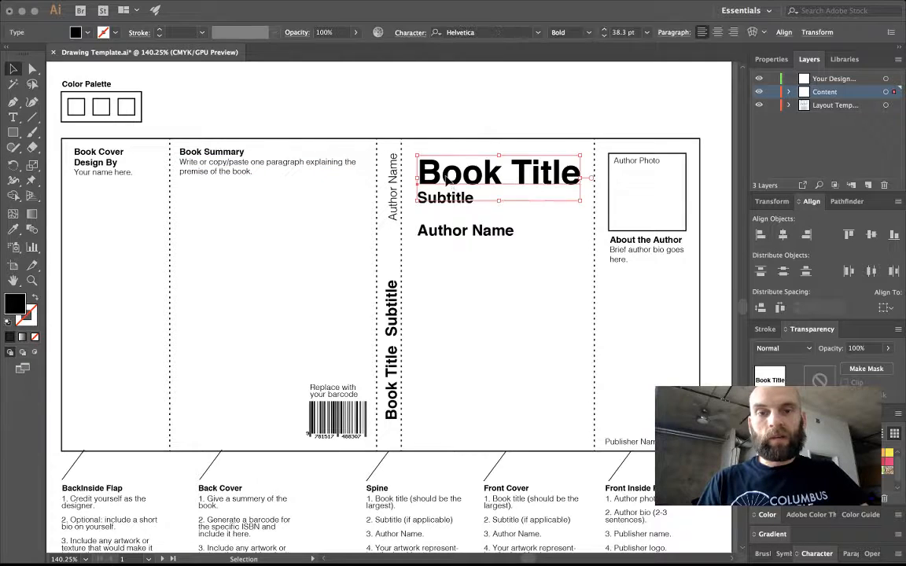
{"action": "left_click_drag", "start_coordinate": [411, 169], "coordinate": [569, 193]}
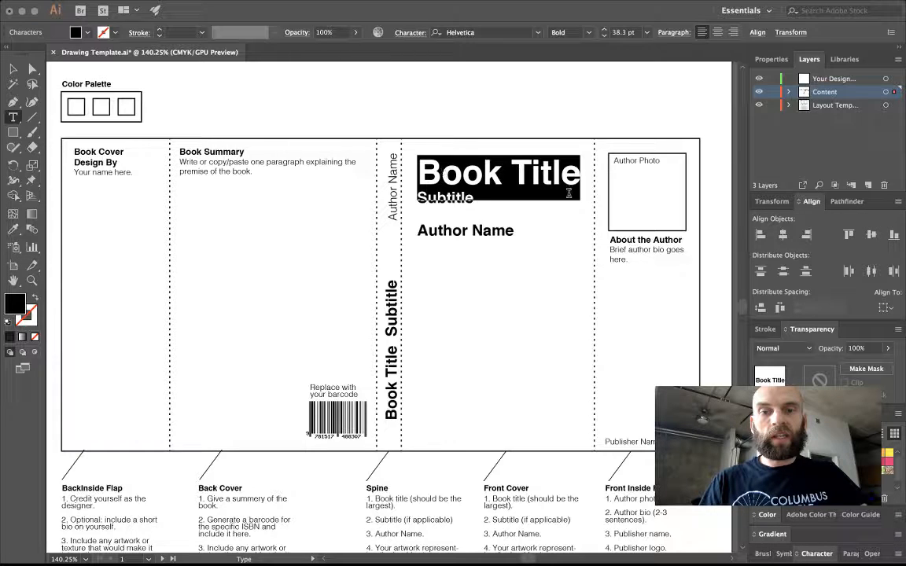
{"action": "key", "text": "Escape"}
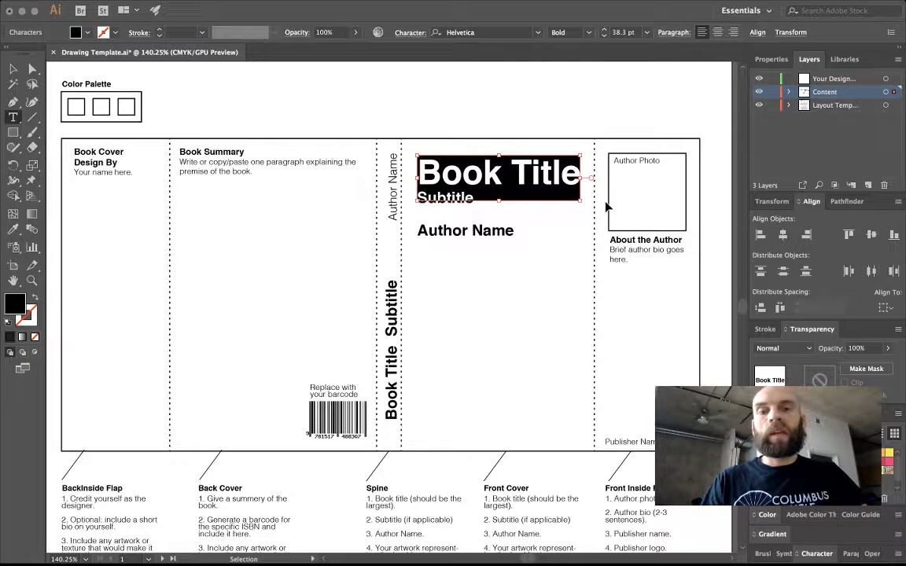
{"action": "key", "text": "super+v"}
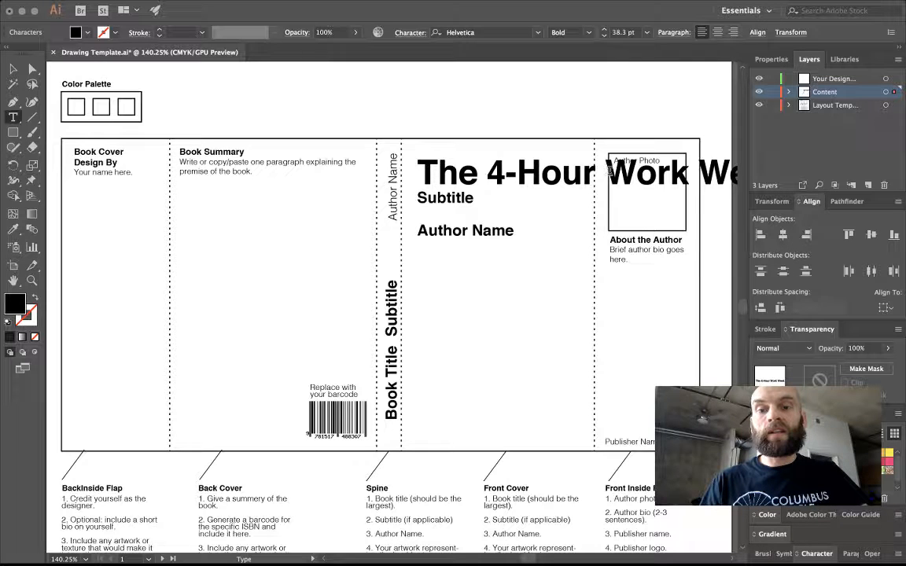
{"action": "key", "text": "Return"}
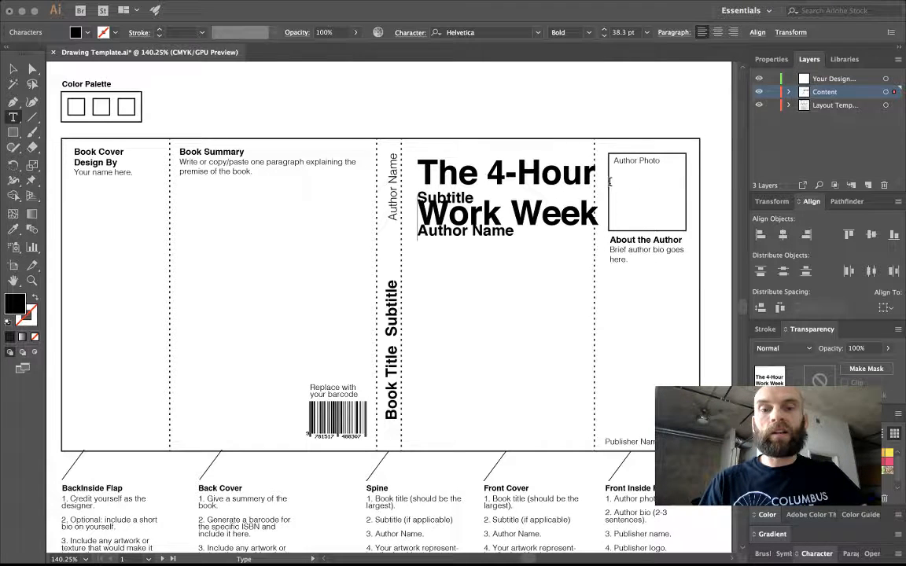
{"action": "key", "text": "Escape"}
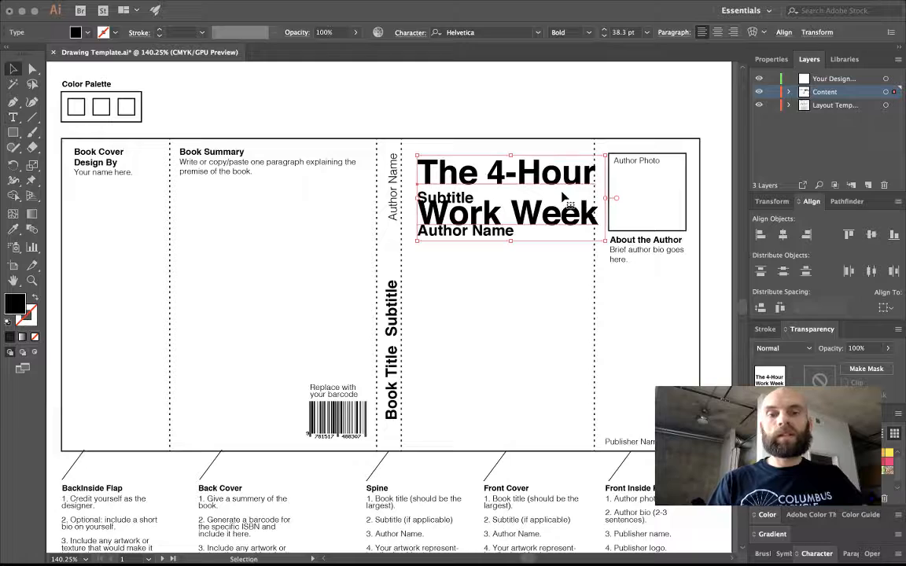
Step: Move the front cover's Author Name placeholder to the bottom of the cover and the Subtitle placeholder directly beneath the two-line title
{"action": "left_click", "coordinate": [432, 204]}
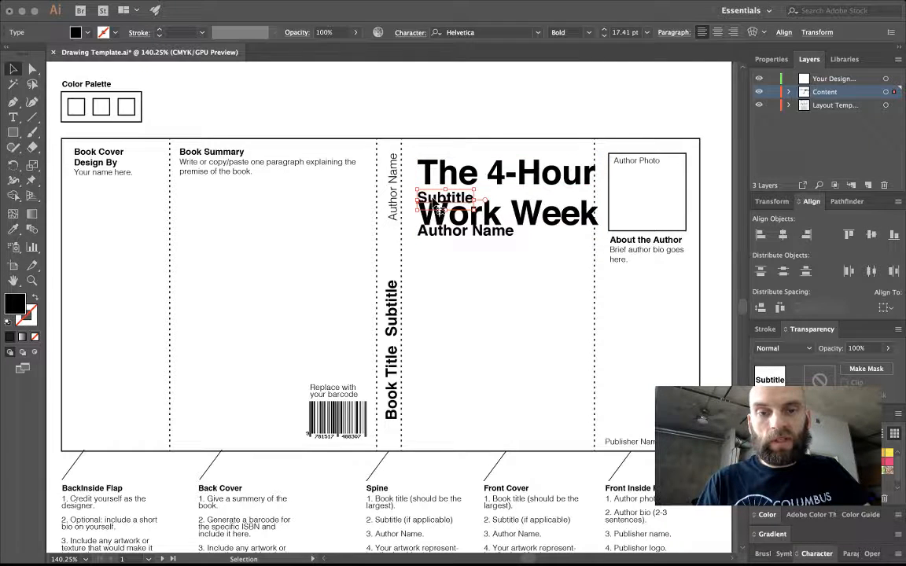
{"action": "left_click_drag", "start_coordinate": [432, 204], "coordinate": [456, 444]}
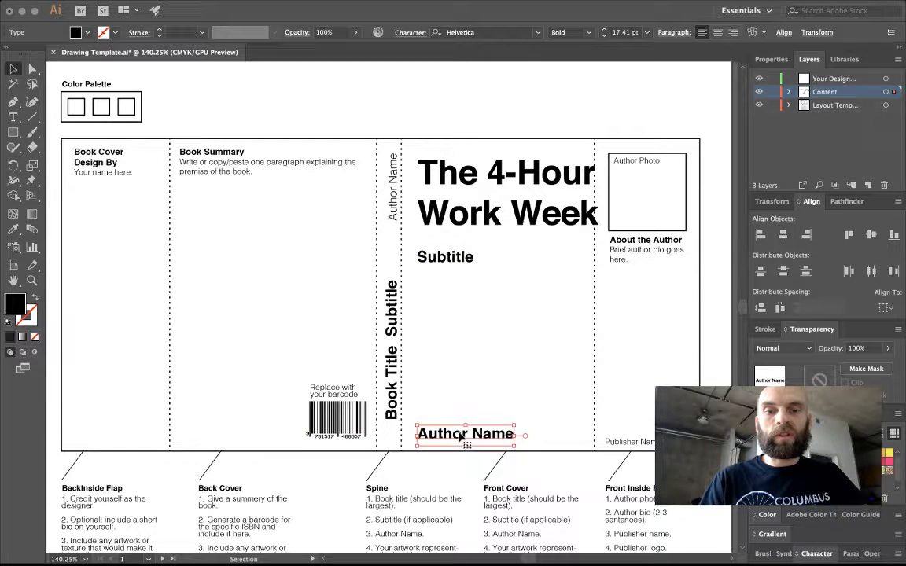
{"action": "left_click_drag", "start_coordinate": [437, 258], "coordinate": [437, 245]}
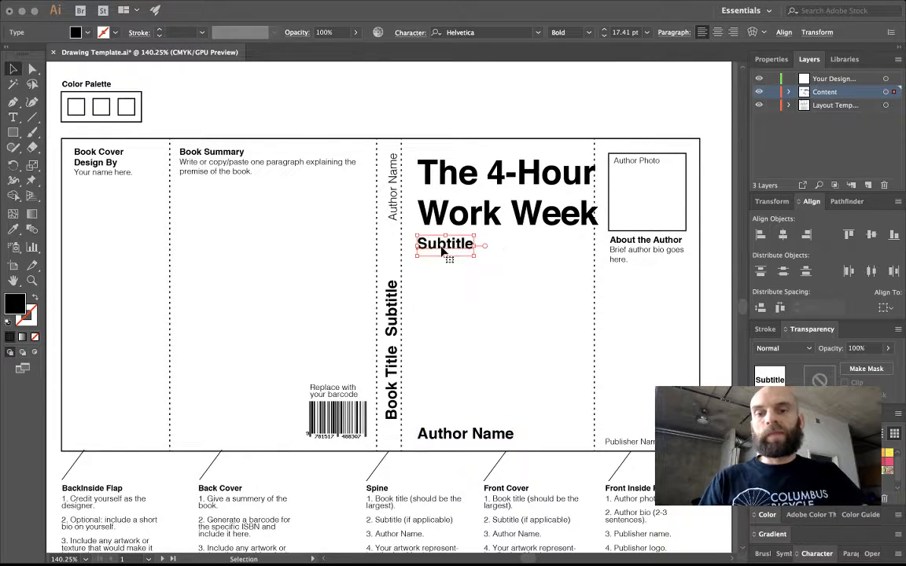
Step: Switch to Google Chrome and copy the subtitle "Escape the 9-5, Live Anywhere and Join the New Rich"
{"action": "key", "text": "super+Tab"}
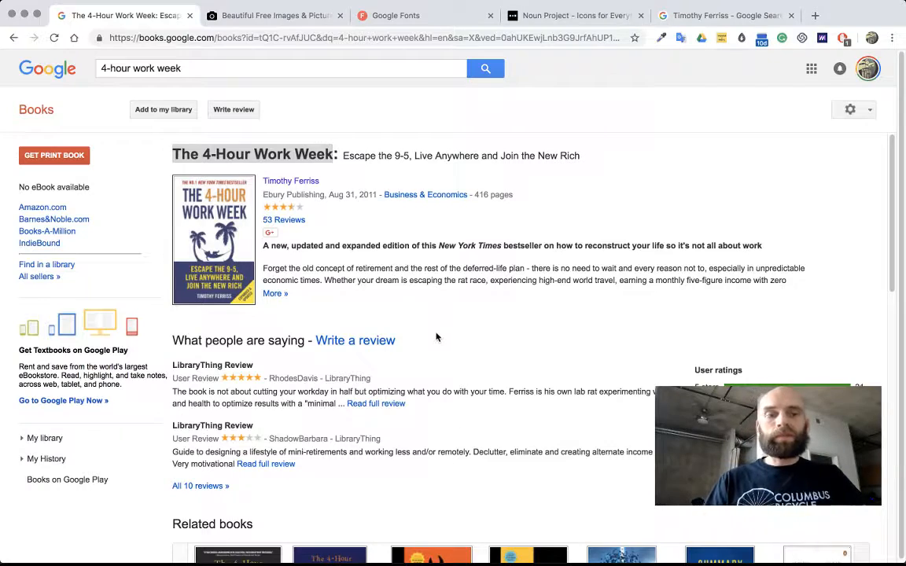
{"action": "left_click_drag", "start_coordinate": [343, 155], "coordinate": [581, 157]}
{"action": "key", "text": "super+c"}
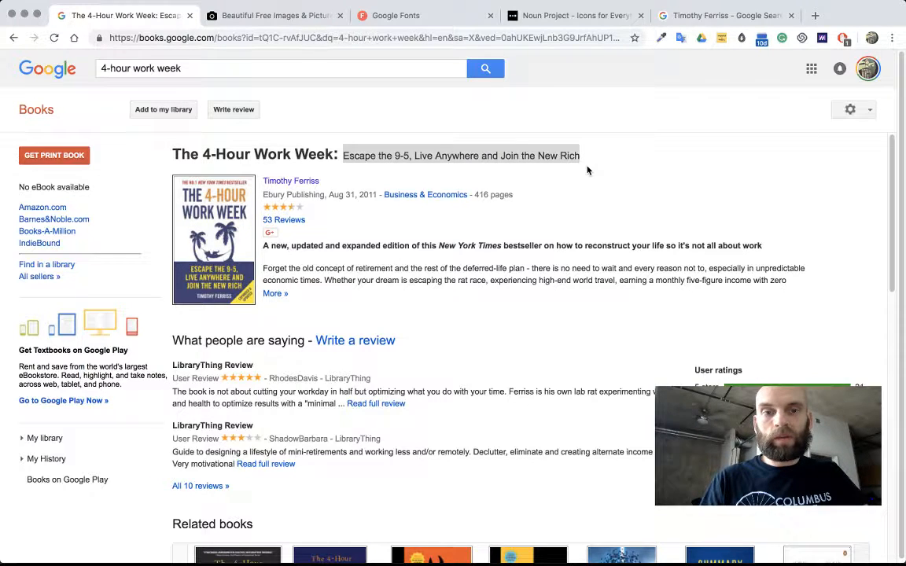
Step: In Illustrator, replace the front cover's Subtitle placeholder with the copied subtitle, breaking lines before "Live" and before "Join"
{"action": "key", "text": "super+Tab"}
{"action": "key", "text": "t"}
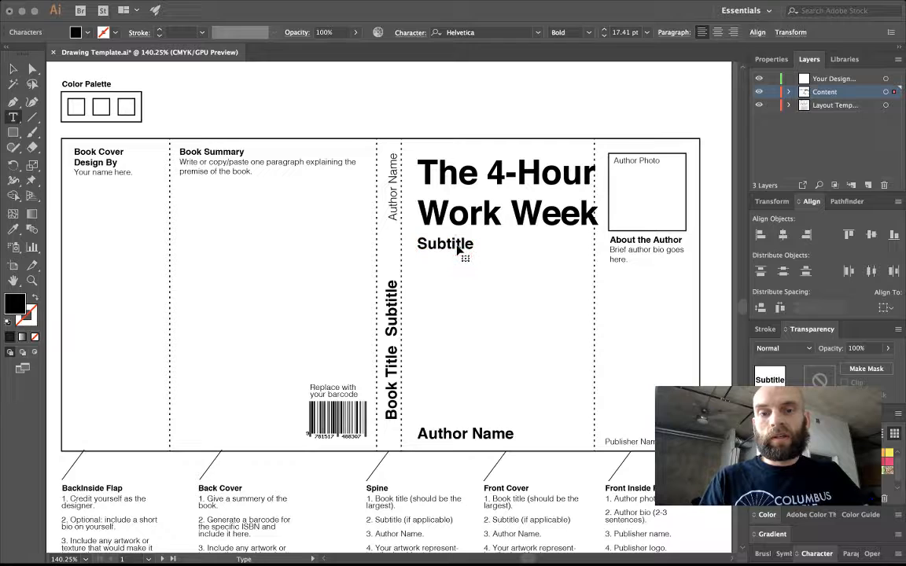
{"action": "double_click", "coordinate": [459, 248]}
{"action": "key", "text": "super+v"}
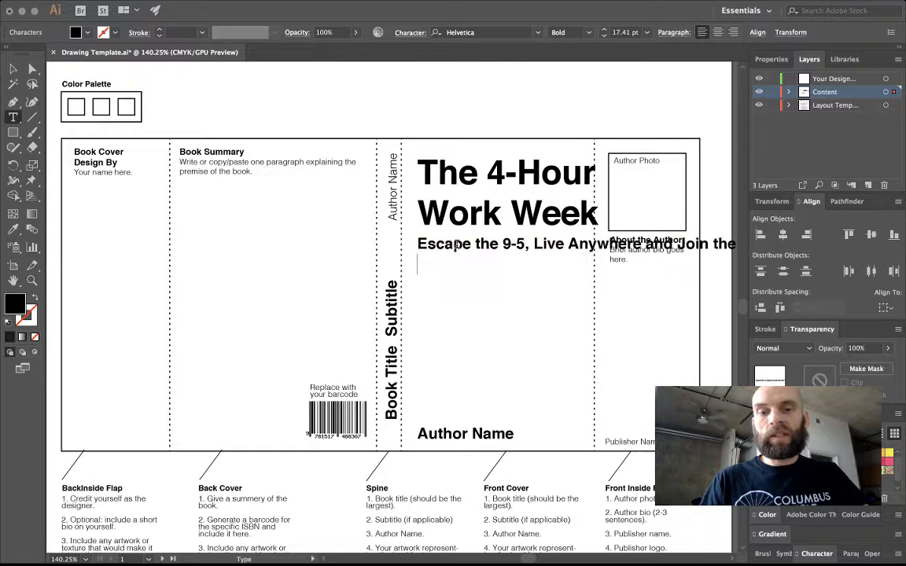
{"action": "left_click", "coordinate": [533, 246]}
{"action": "key", "text": "Return"}
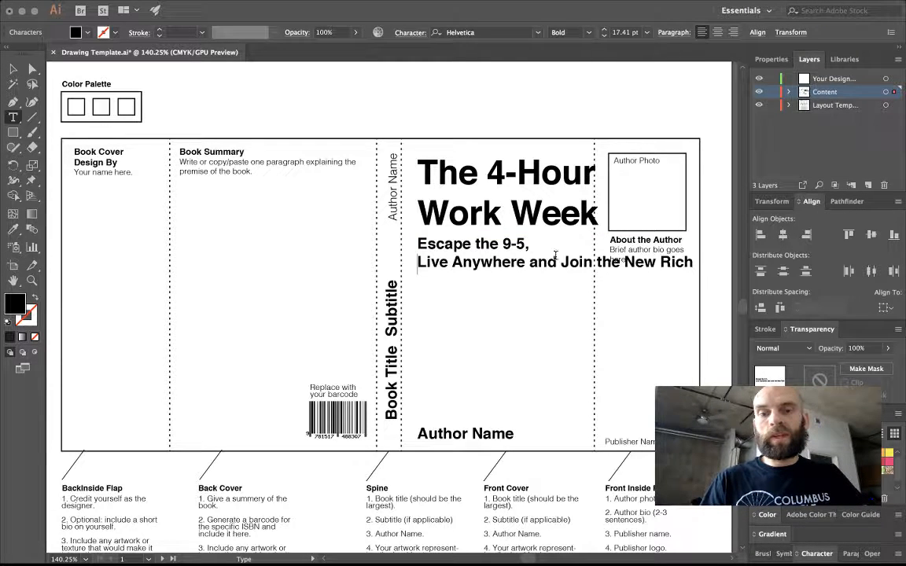
{"action": "left_click", "coordinate": [563, 262]}
{"action": "key", "text": "Return"}
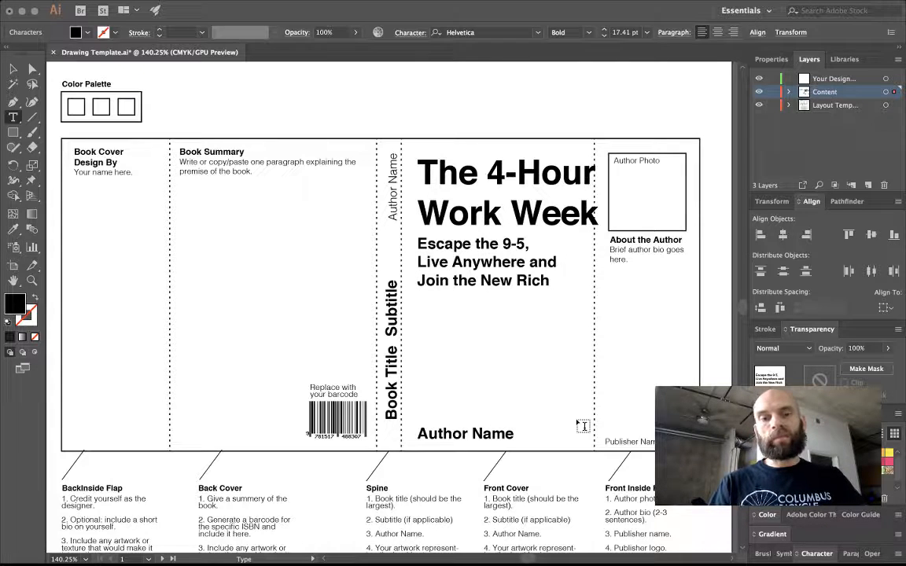
{"action": "key", "text": "Escape"}
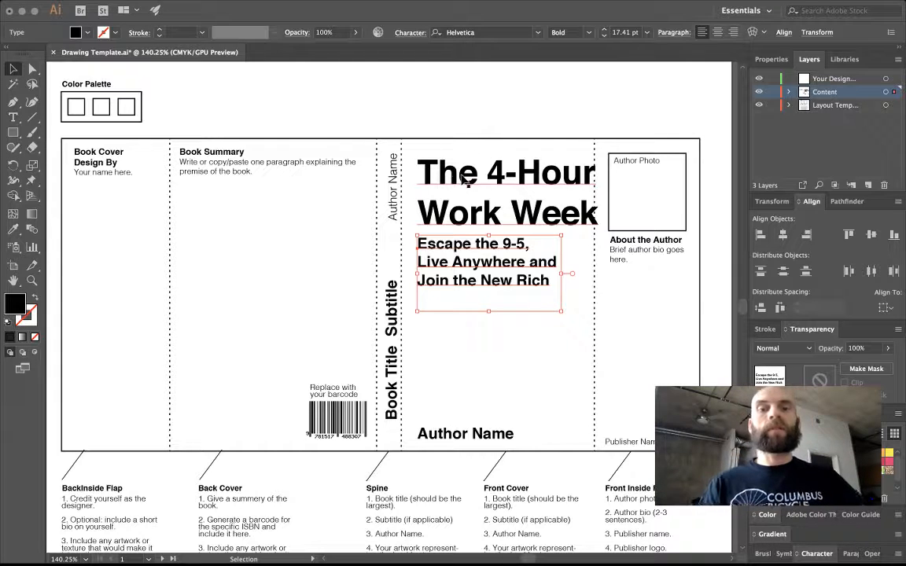
Step: Scale the front cover title down to about 34.6 pt to fit inside the cover, and move the subtitle up directly beneath it
{"action": "left_click", "coordinate": [441, 179]}
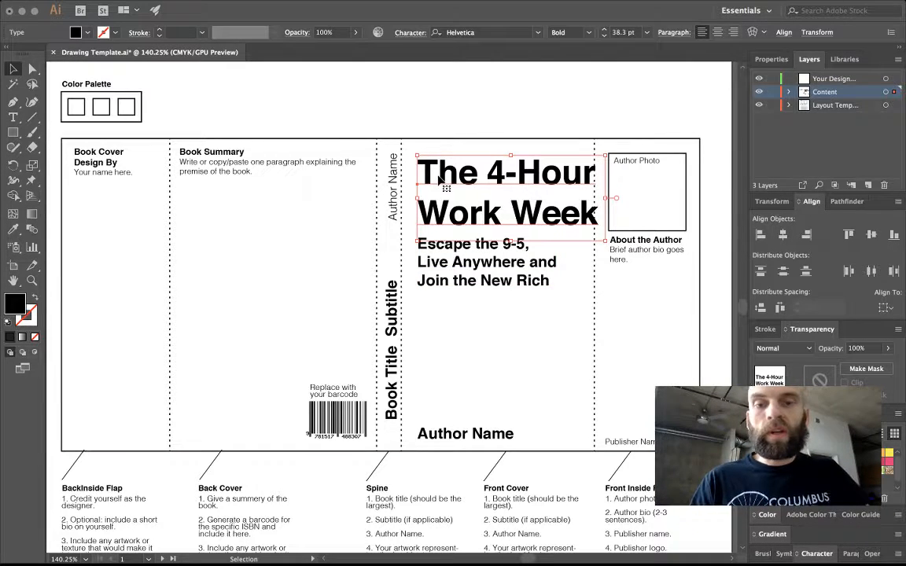
{"action": "left_click", "coordinate": [486, 124]}
{"action": "left_click", "coordinate": [495, 176]}
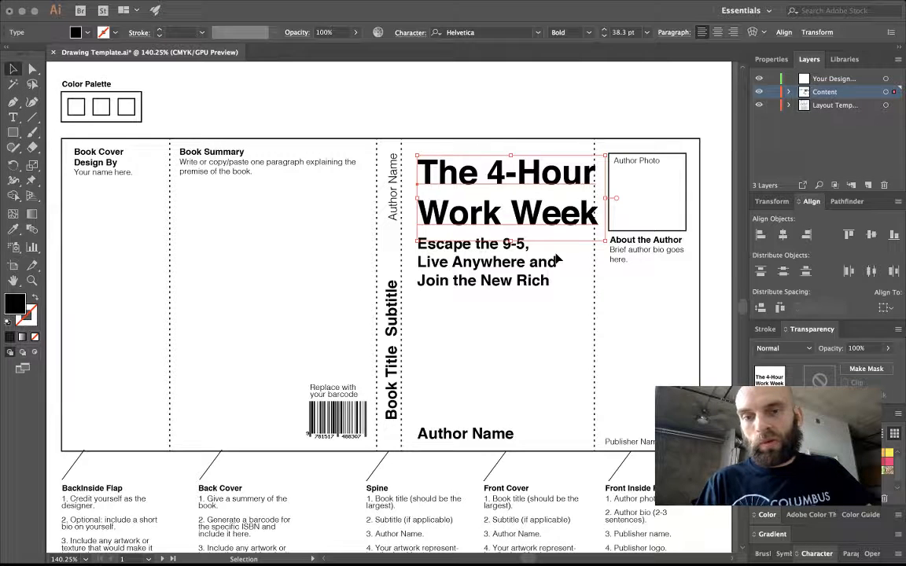
{"action": "left_click_drag", "start_coordinate": [605, 240], "coordinate": [589, 237]}
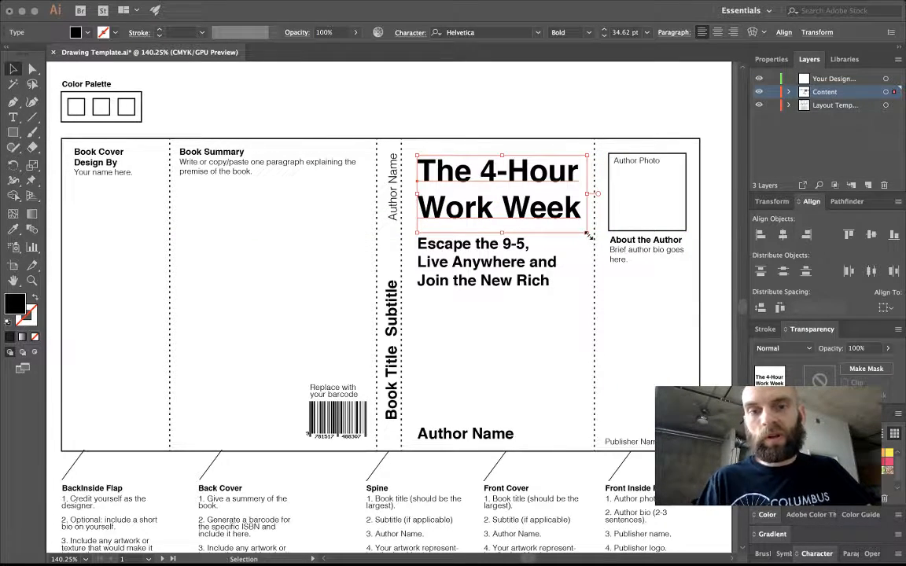
{"action": "left_click_drag", "start_coordinate": [490, 265], "coordinate": [486, 254]}
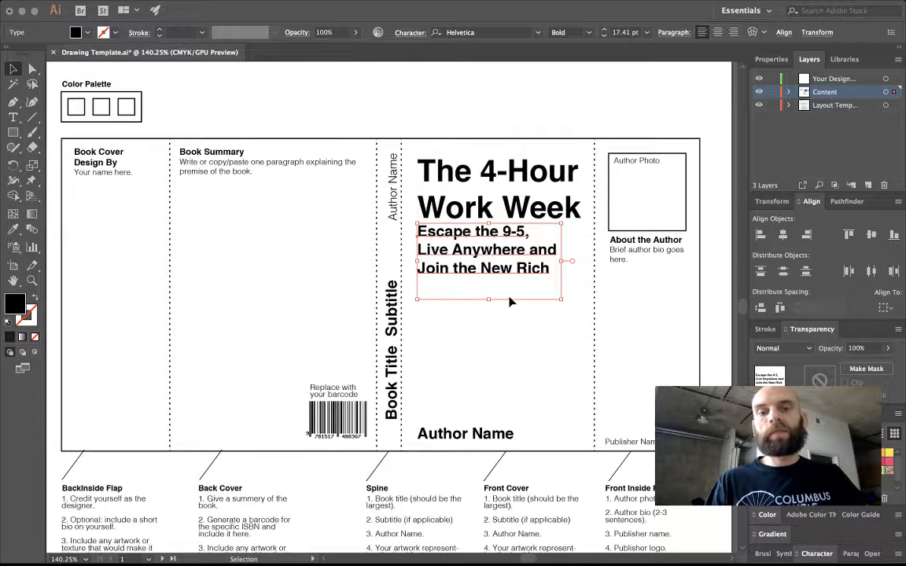
{"action": "left_click", "coordinate": [525, 384]}
Step: Switch to Google Chrome and copy the author's name from the Google Books page
{"action": "scroll", "coordinate": [543, 320], "scroll_direction": "right", "scroll_amount": 3}
{"action": "scroll", "coordinate": [543, 320], "scroll_direction": "down", "scroll_amount": 1}
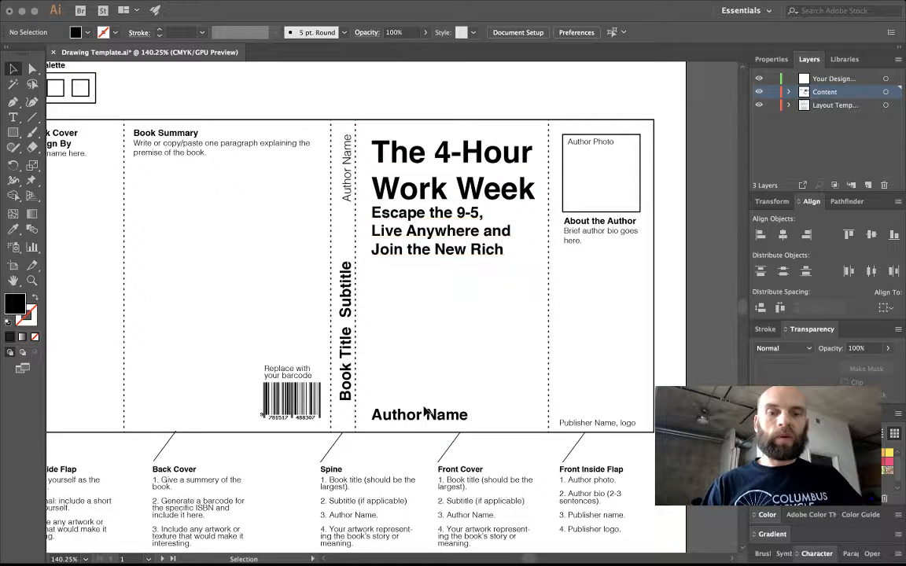
{"action": "key", "text": "super+Tab"}
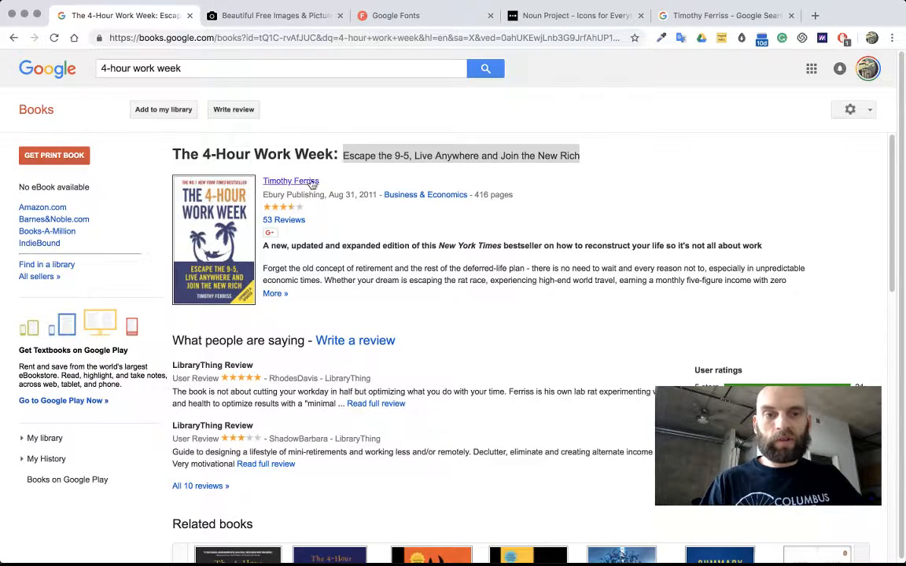
{"action": "left_click_drag", "start_coordinate": [319, 182], "coordinate": [269, 182]}
{"action": "key", "text": "ctrl+c"}
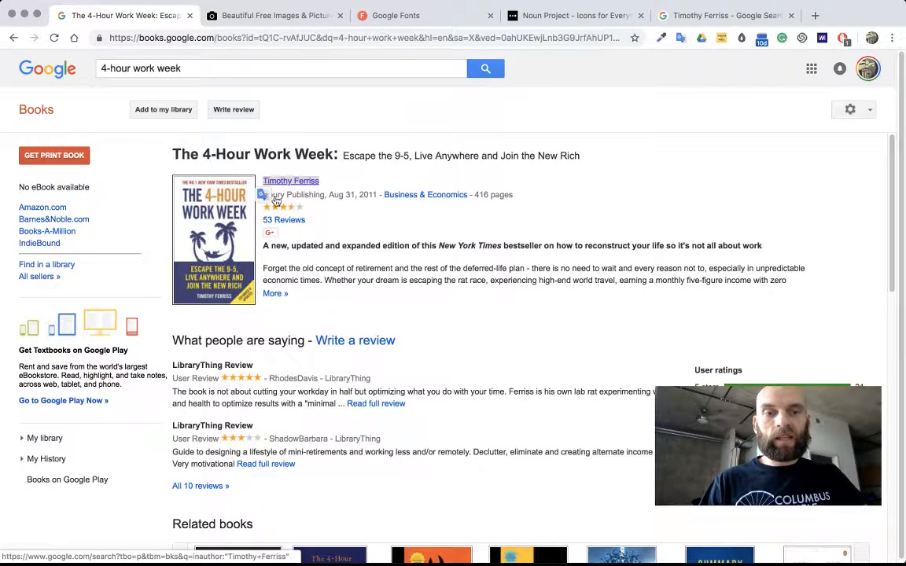
Step: In Illustrator, replace the Author Name placeholder at the bottom of the front cover with the copied author's name
{"action": "key", "text": "super+Tab"}
{"action": "left_click", "coordinate": [400, 415]}
{"action": "key", "text": "ctrl+a"}
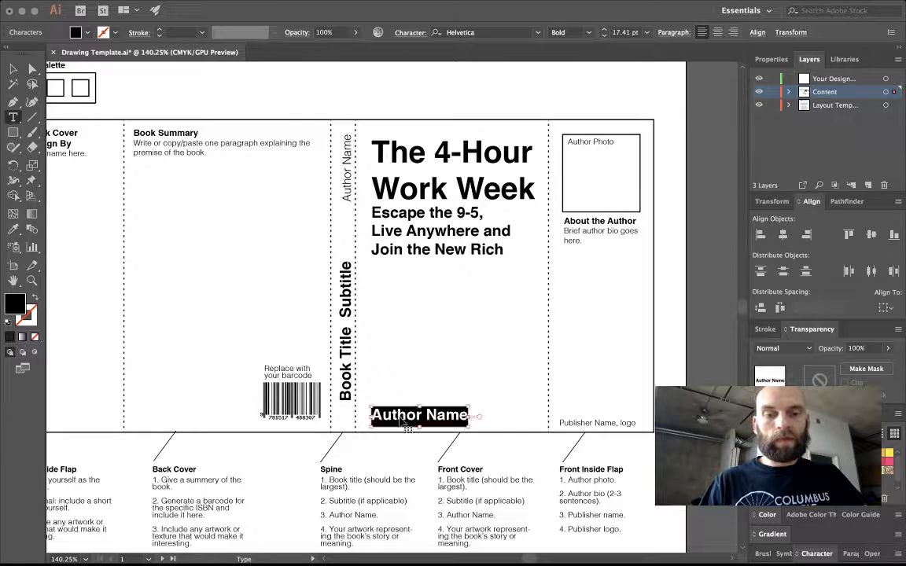
{"action": "key", "text": "ctrl+v"}
{"action": "key", "text": "Escape"}
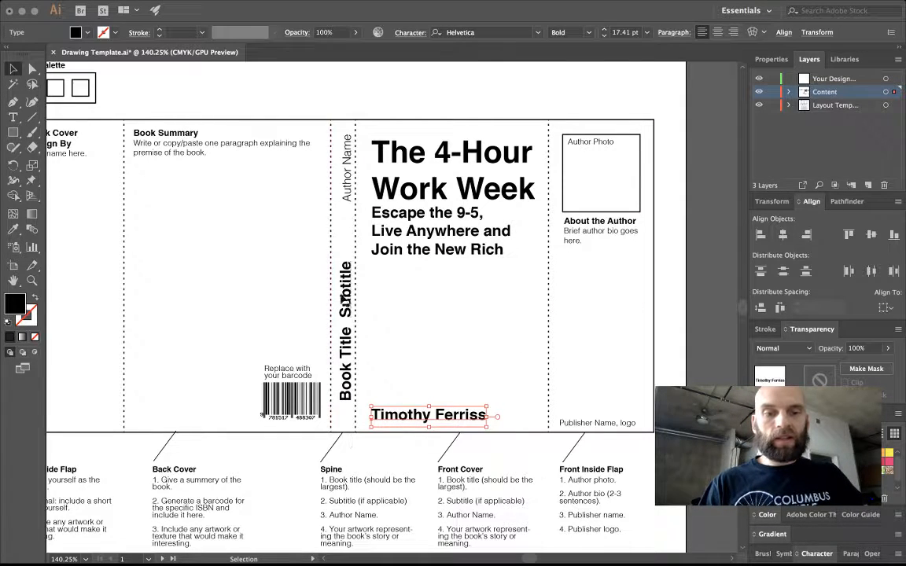
Step: Try to replace the spine's Book Title placeholder with the title text copied from the front cover
{"action": "triple_click", "coordinate": [428, 152]}
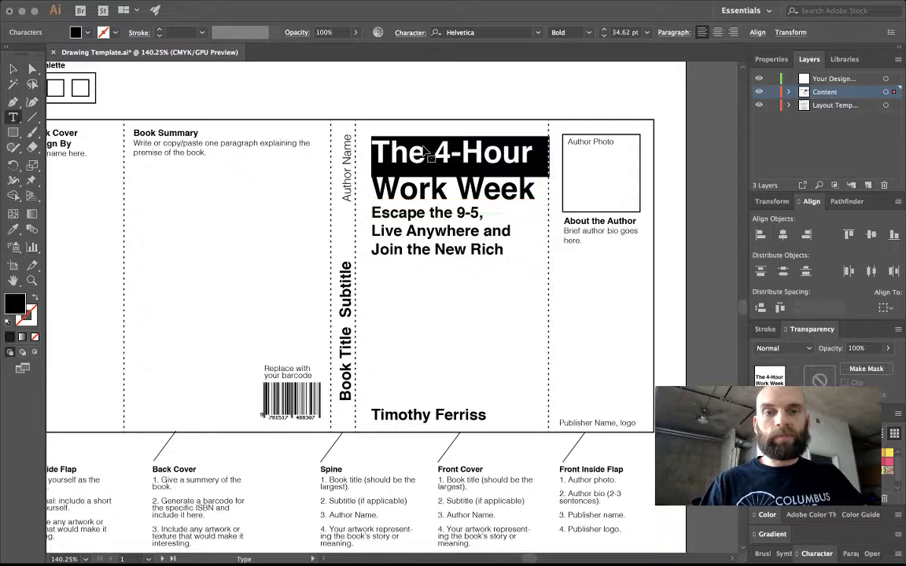
{"action": "key", "text": "super+a"}
{"action": "key", "text": "super+c"}
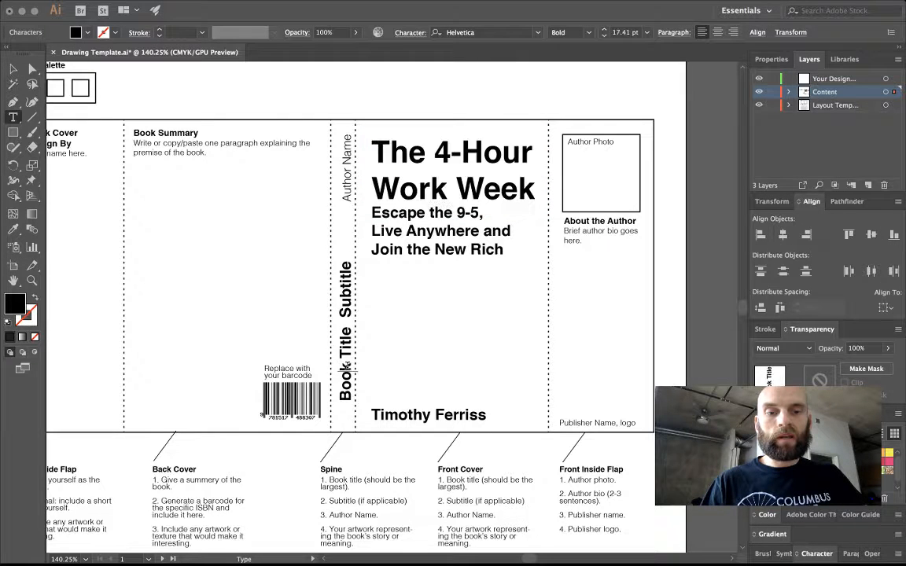
{"action": "double_click", "coordinate": [347, 368]}
{"action": "key", "text": "super+v"}
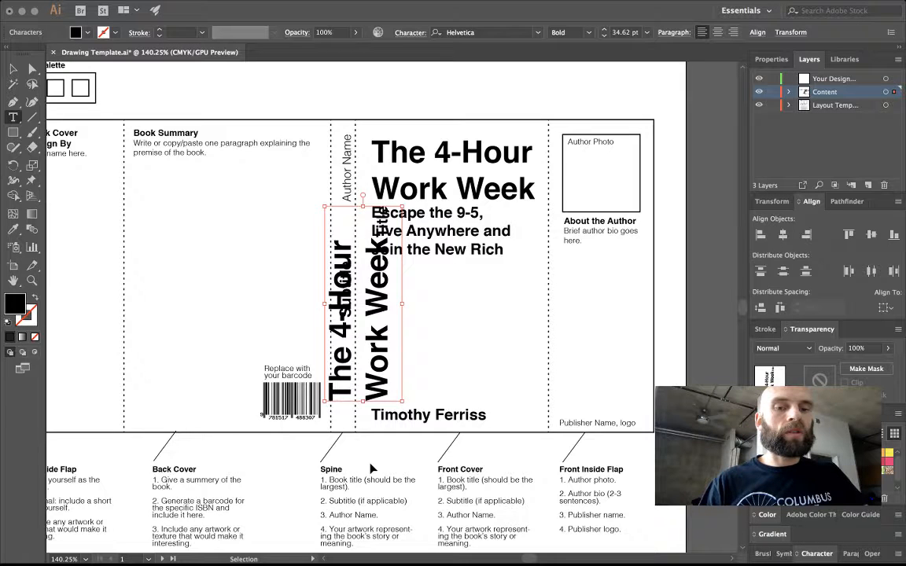
{"action": "key", "text": "super+z"}
{"action": "key", "text": "super+z"}
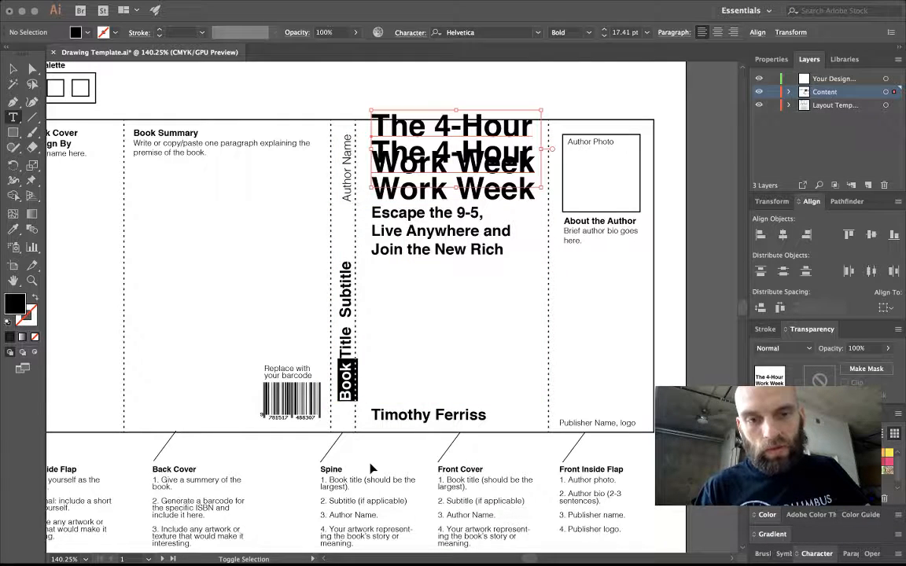
{"action": "key", "text": "super+shift+z"}
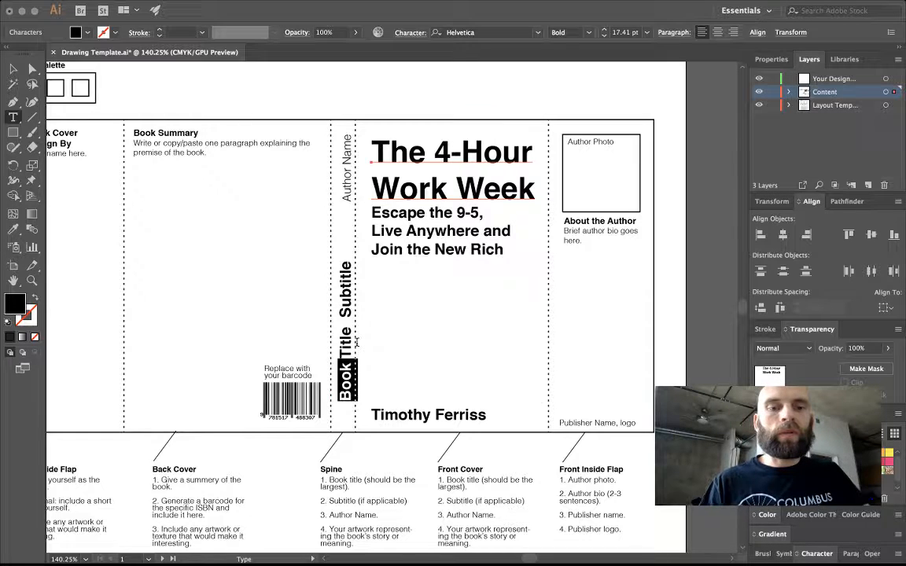
Step: Switch to Google Chrome and copy the title "The 4-Hour Work Week" without its colon from the Google Books page
{"action": "key", "text": "super+Tab"}
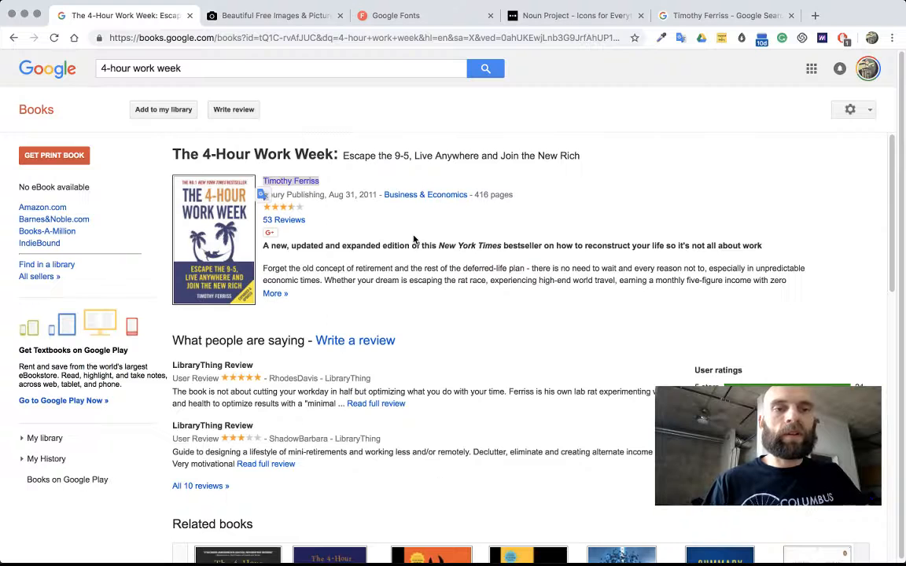
{"action": "left_click", "coordinate": [170, 154]}
{"action": "left_click_drag", "start_coordinate": [170, 154], "coordinate": [318, 159]}
{"action": "left_click_drag", "start_coordinate": [333, 154], "coordinate": [172, 155]}
{"action": "key", "text": "super+c"}
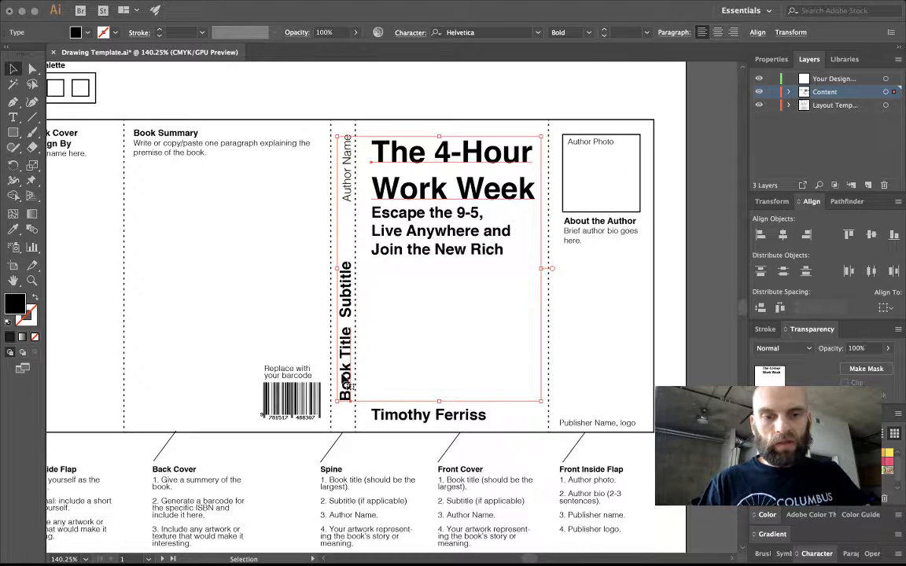
Step: In Illustrator, replace the spine's Book Title placeholder with the copied title and move it down near the bottom of the spine
{"action": "double_click", "coordinate": [344, 378]}
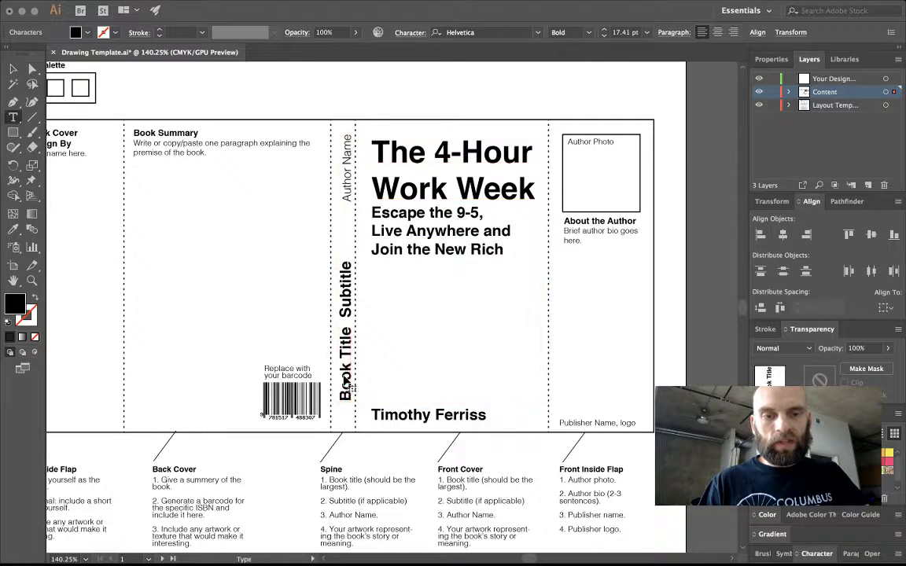
{"action": "key", "text": "super+a"}
{"action": "key", "text": "super+v"}
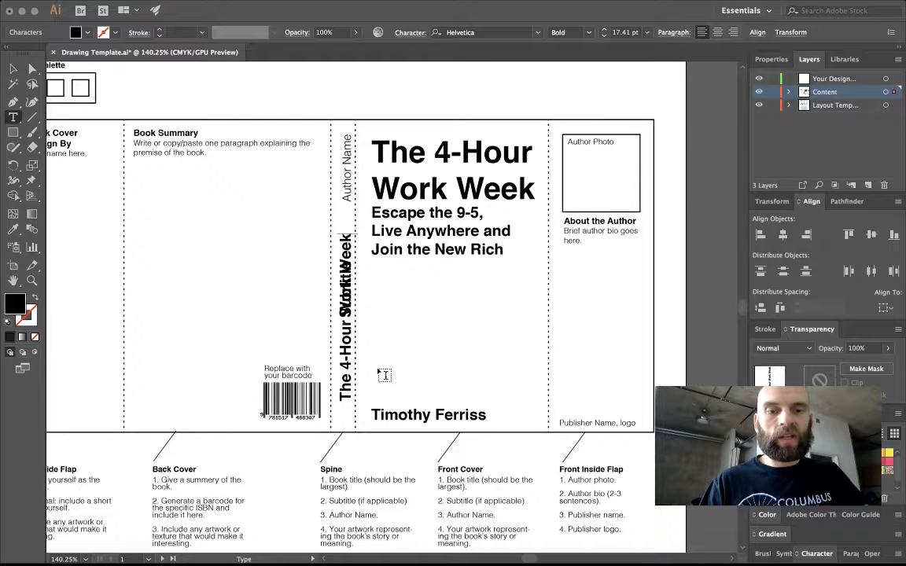
{"action": "key", "text": "Escape"}
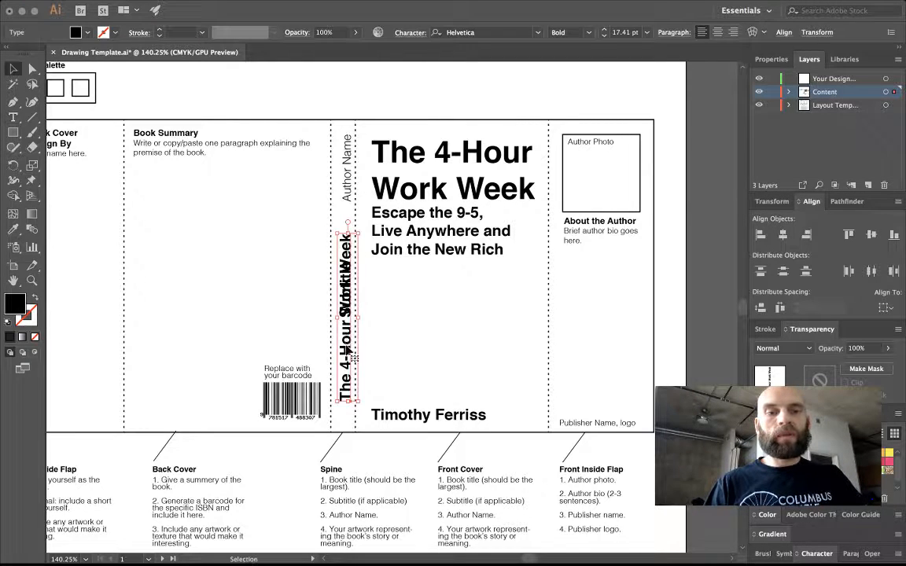
{"action": "left_click_drag", "start_coordinate": [347, 351], "coordinate": [347, 368]}
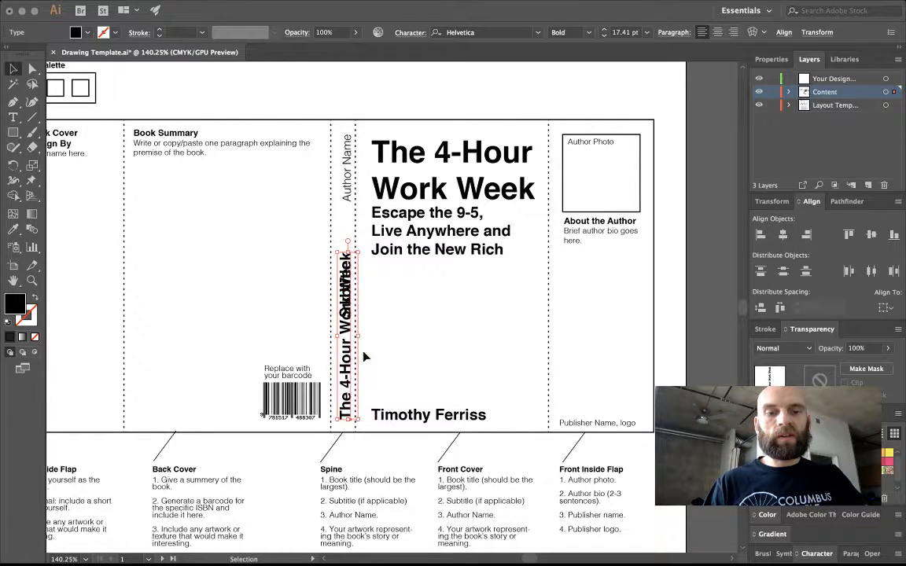
Step: Move the spine's Subtitle placeholder up just above the title, and shift the Author Name placeholder closer to the spine's top edge
{"action": "left_click", "coordinate": [341, 290]}
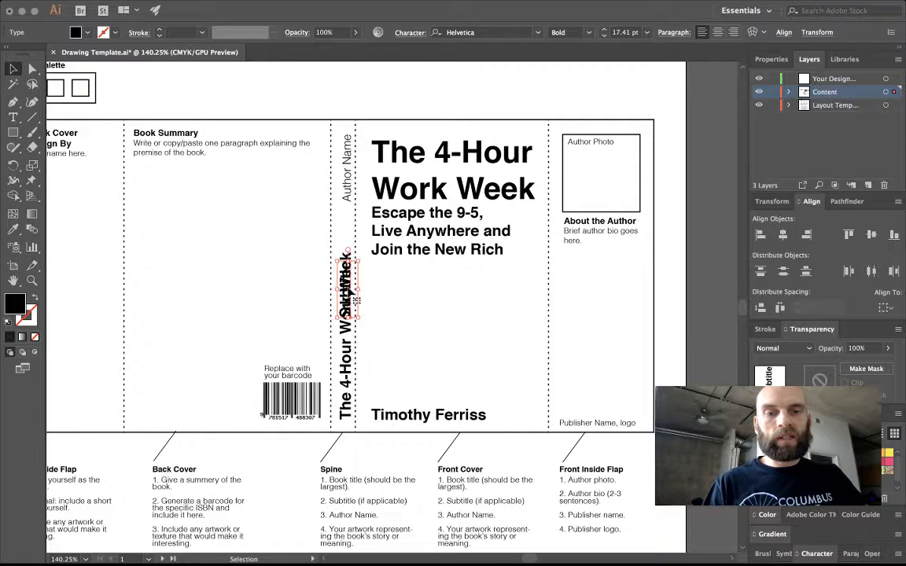
{"action": "left_click_drag", "start_coordinate": [357, 299], "coordinate": [350, 292]}
{"action": "key", "text": "shift+Up"}
{"action": "key", "text": "shift+Up"}
{"action": "key", "text": "shift+Up"}
{"action": "key", "text": "shift+Up"}
{"action": "key", "text": "shift+Up"}
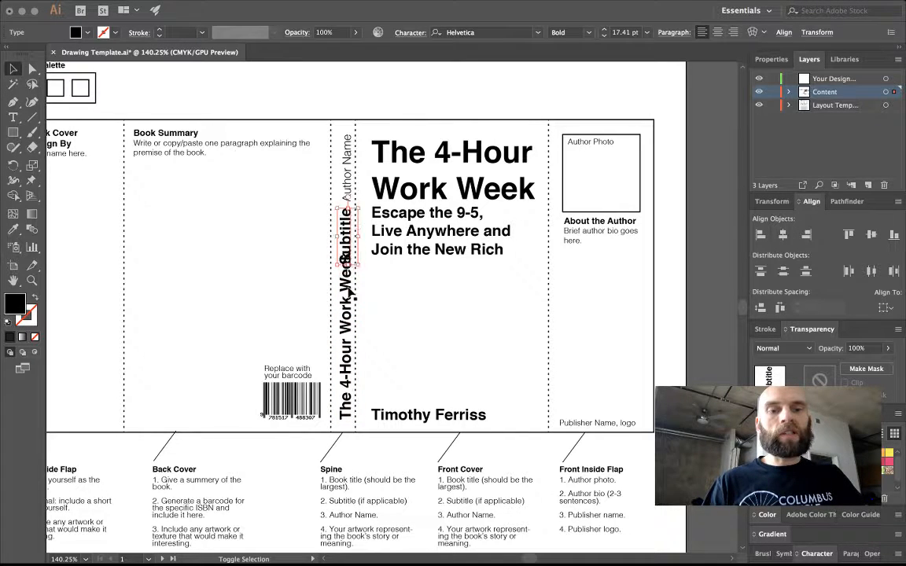
{"action": "key", "text": "shift+Down"}
{"action": "key", "text": "shift+Down"}
{"action": "key", "text": "shift+Down"}
{"action": "key", "text": "shift+Up"}
{"action": "key", "text": "shift+Up"}
{"action": "key", "text": "shift+Up"}
{"action": "key", "text": "shift+Up"}
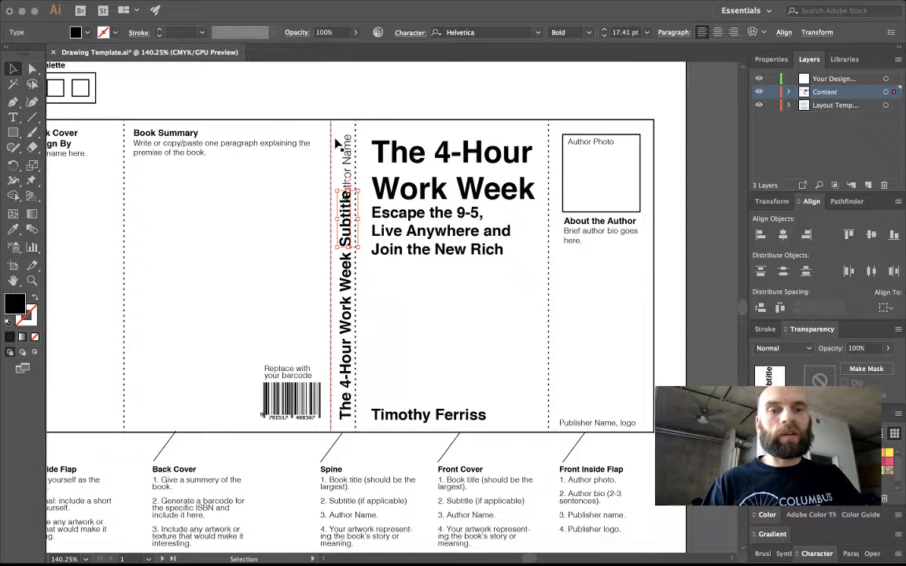
{"action": "left_click_drag", "start_coordinate": [351, 153], "coordinate": [351, 140]}
Step: Copy the subtitle from the Google Books page in Chrome and paste it over the spine's Subtitle placeholder in Illustrator
{"action": "key", "text": "t"}
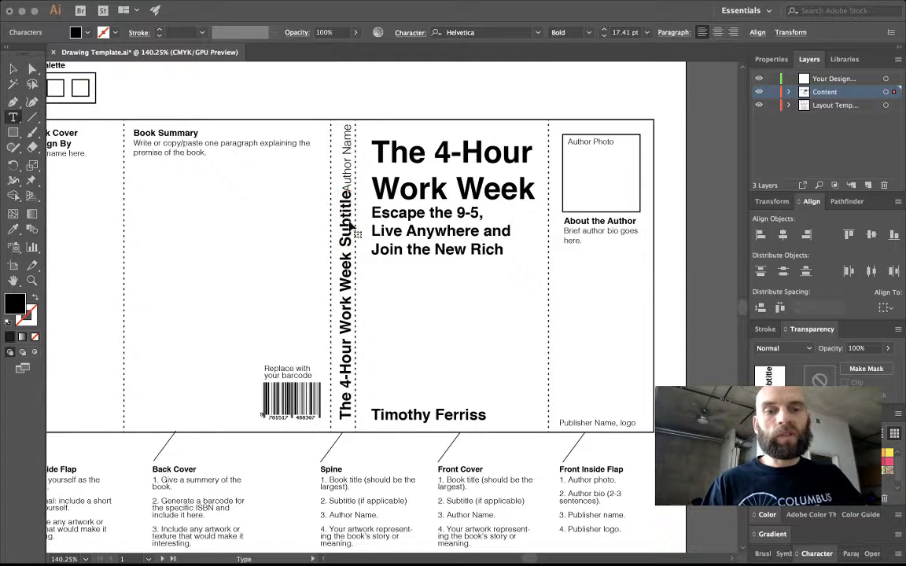
{"action": "double_click", "coordinate": [347, 221]}
{"action": "key", "text": "super+Tab"}
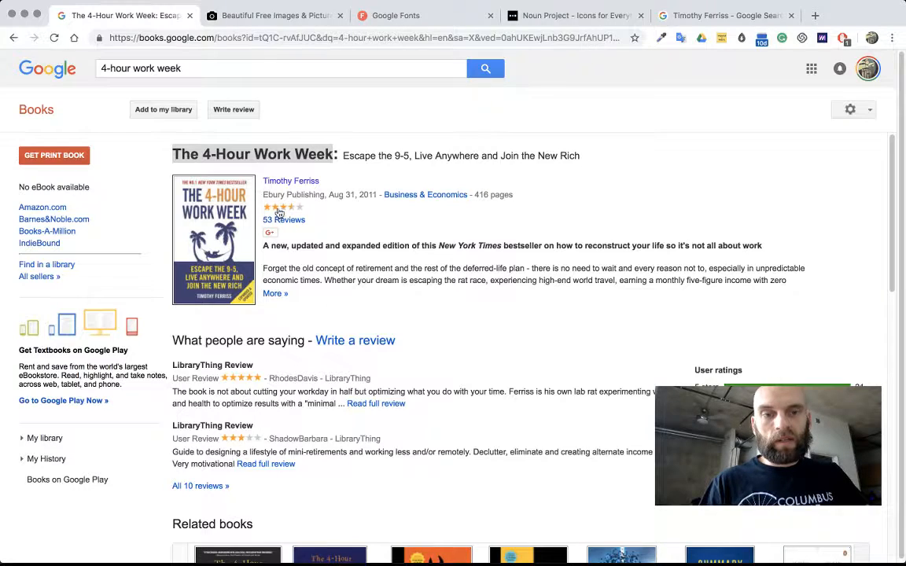
{"action": "left_click_drag", "start_coordinate": [344, 156], "coordinate": [584, 159]}
{"action": "key", "text": "ctrl+c"}
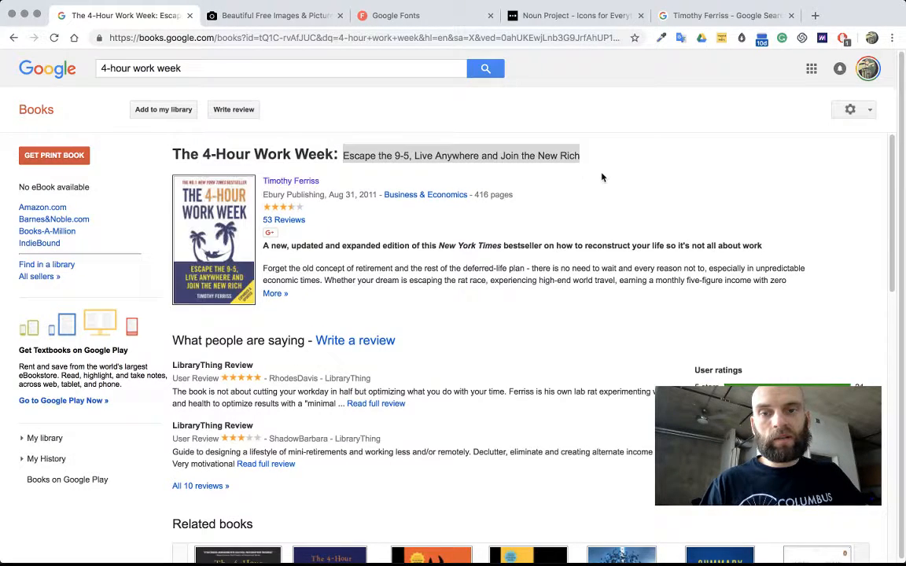
{"action": "key", "text": "super+Tab"}
{"action": "key", "text": "super+v"}
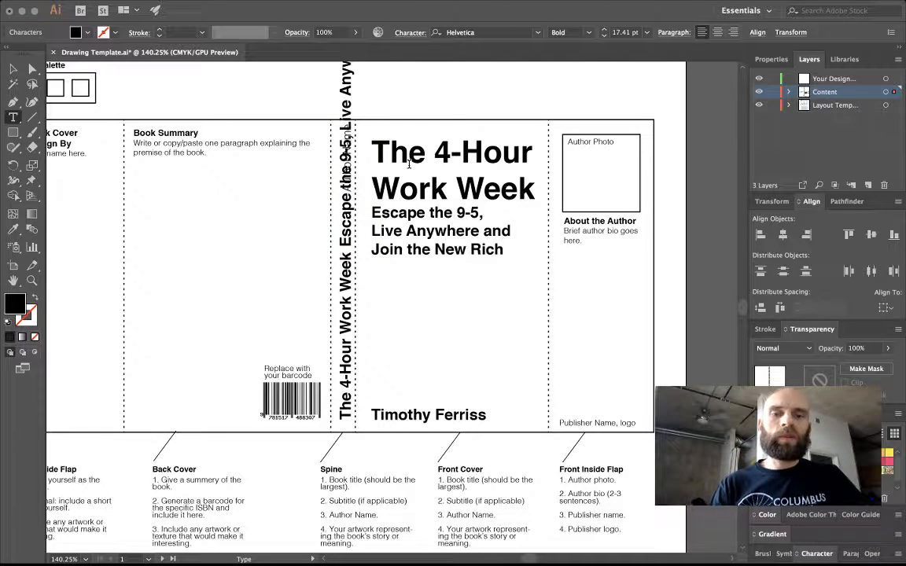
Step: Scale the spine subtitle down to about 7.94 pt, keeping its lower end just above the title
{"action": "key", "text": "Escape"}
{"action": "scroll", "coordinate": [354, 247], "scroll_direction": "up", "scroll_amount": 10}
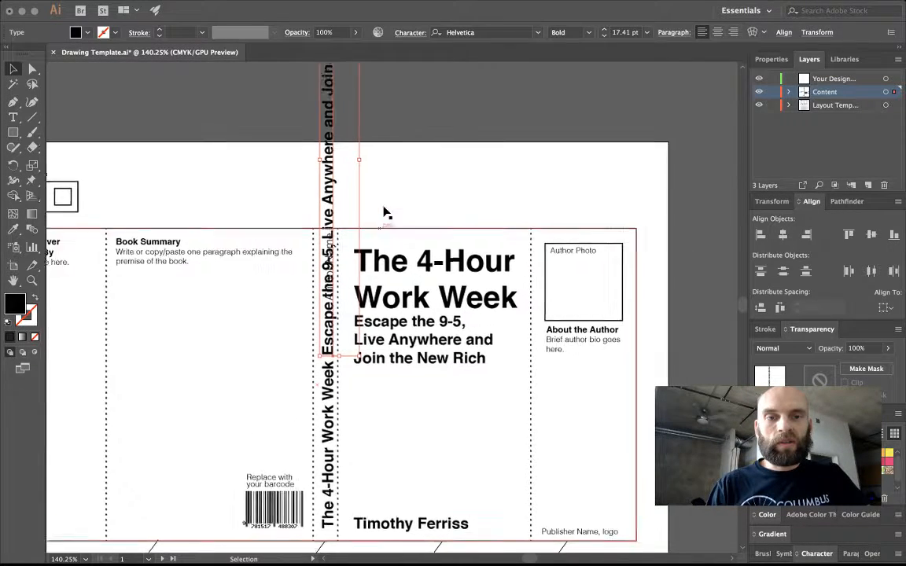
{"action": "scroll", "coordinate": [385, 212], "scroll_direction": "up", "scroll_amount": 3}
{"action": "scroll", "coordinate": [384, 210], "scroll_direction": "down", "scroll_amount": 1}
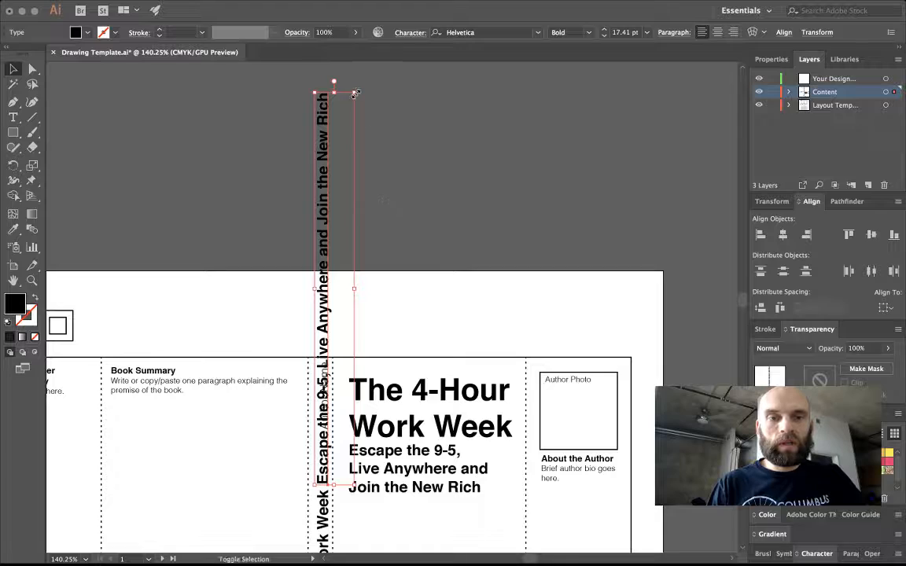
{"action": "left_click_drag", "start_coordinate": [356, 93], "coordinate": [334, 306]}
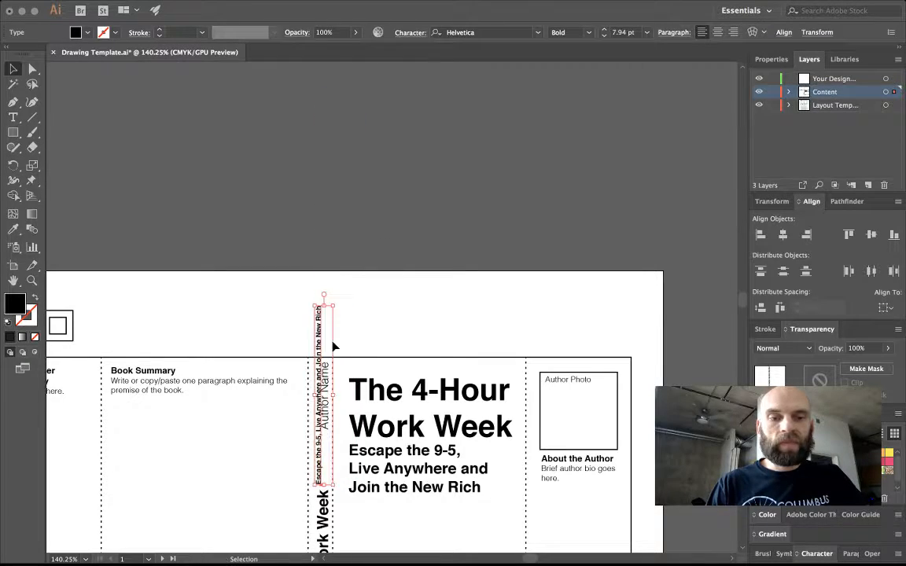
Step: Insert a line break before "Live" in the spine subtitle
{"action": "scroll", "coordinate": [334, 346], "scroll_direction": "down", "scroll_amount": 3}
{"action": "scroll", "coordinate": [333, 394], "scroll_direction": "up", "scroll_amount": 6}
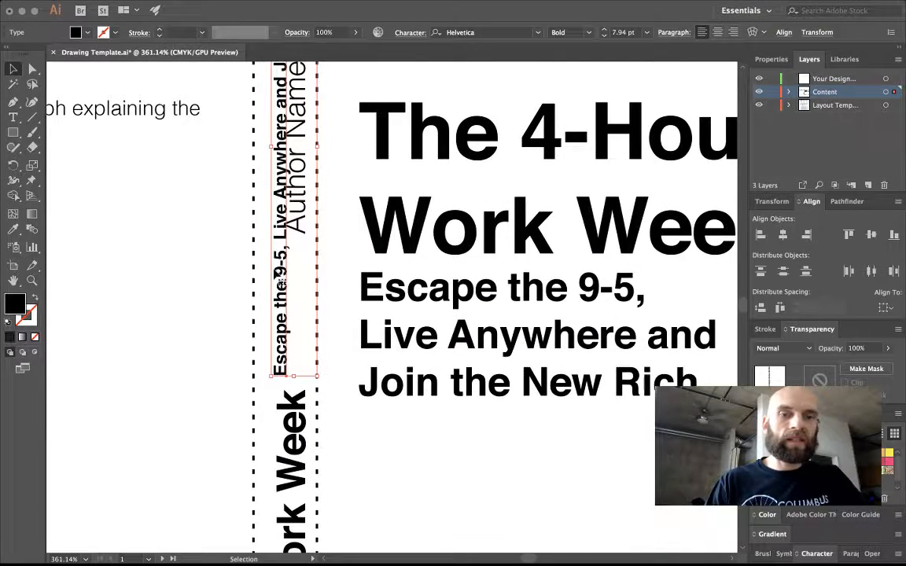
{"action": "double_click", "coordinate": [279, 245]}
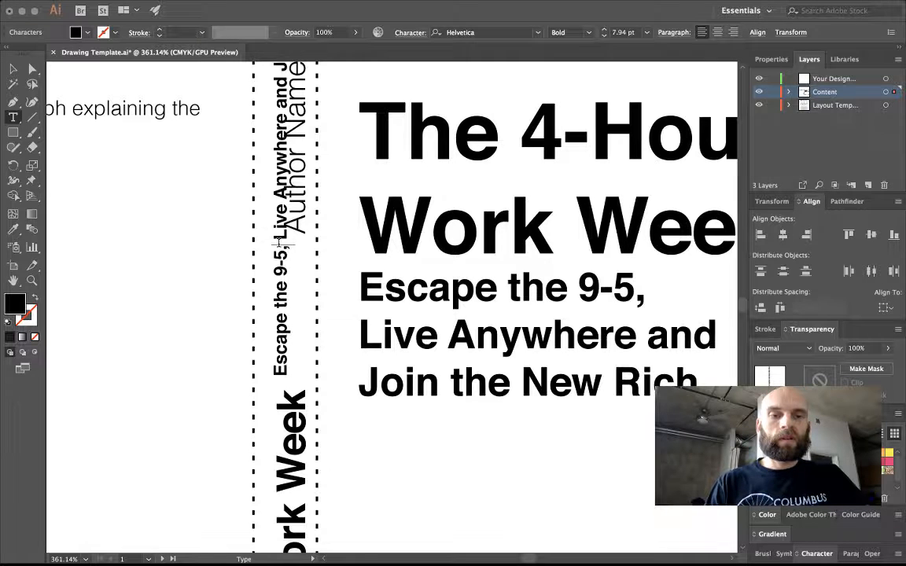
{"action": "key", "text": "Return"}
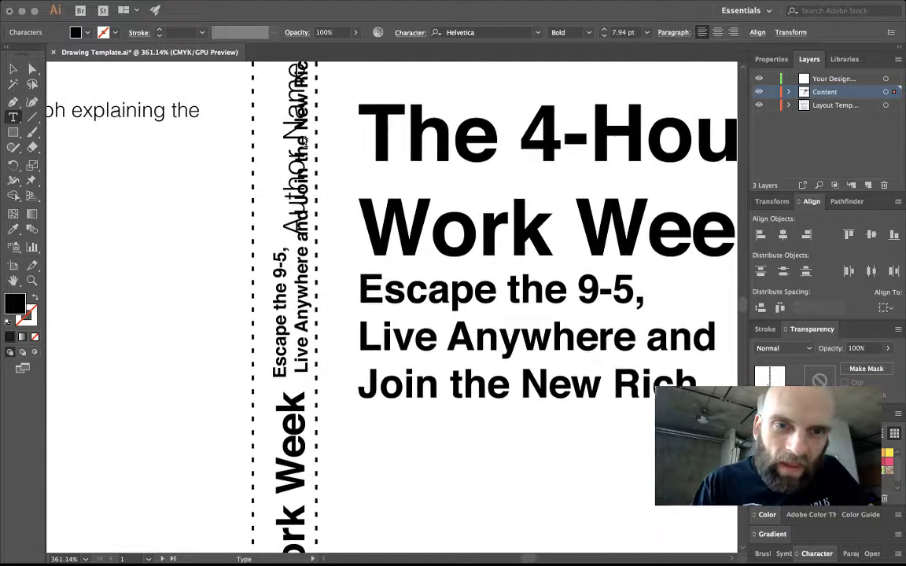
Step: Try to insert a line break before "Join" in the spine subtitle where it overlaps the Author Name placeholder
{"action": "scroll", "coordinate": [304, 162], "scroll_direction": "up", "scroll_amount": 2}
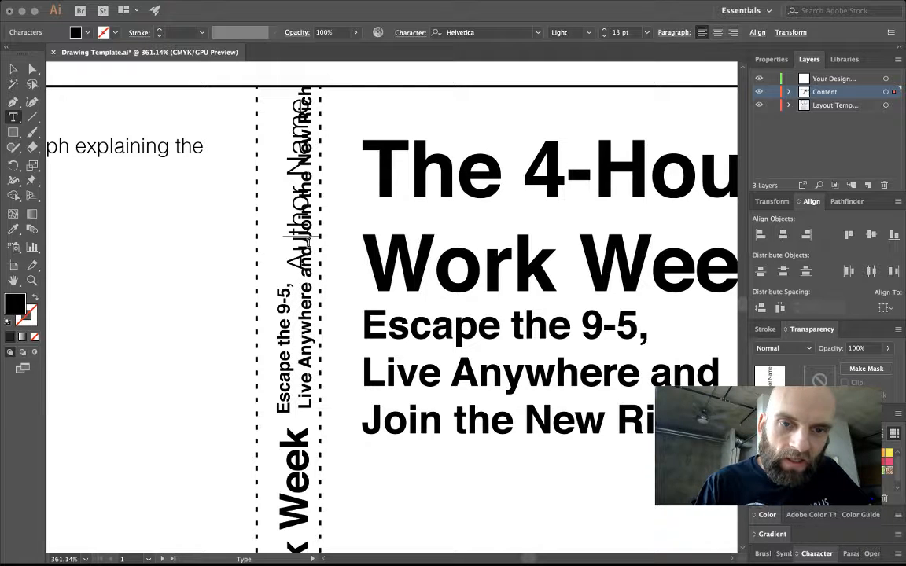
{"action": "key", "text": "Return"}
{"action": "key", "text": "Escape"}
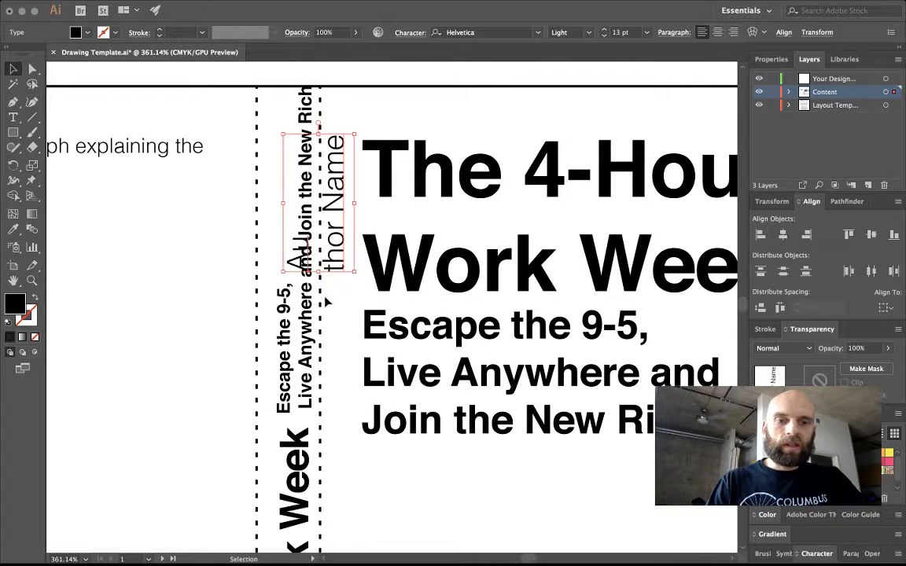
Step: Break the spine subtitle before "Join" and scale the three-line text down to about 4.49 pt to fit the spine width
{"action": "left_click", "coordinate": [308, 350]}
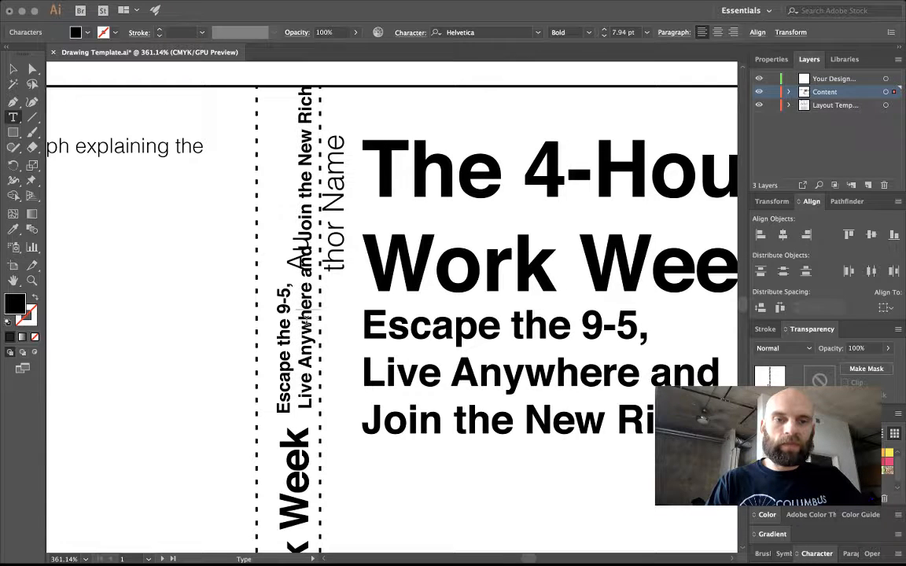
{"action": "key", "text": "Return"}
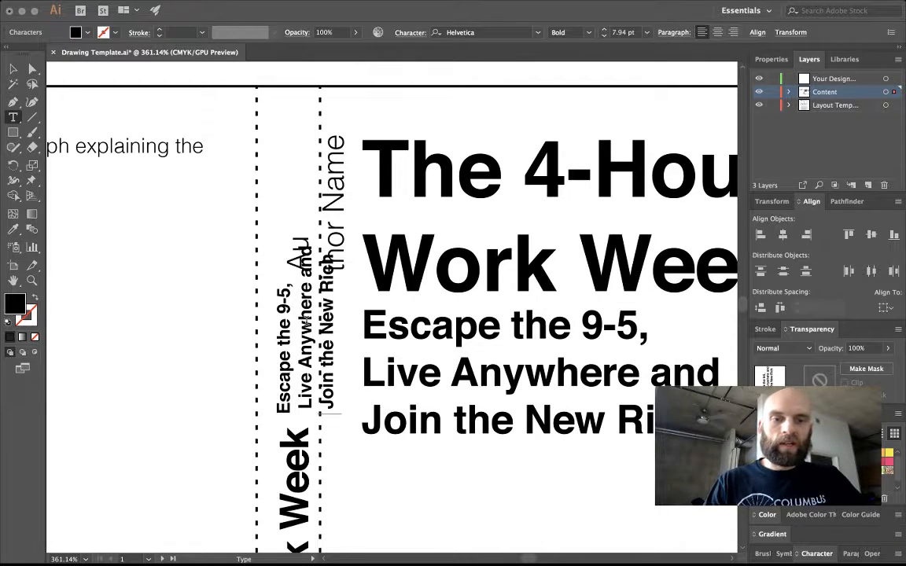
{"action": "key", "text": "Escape"}
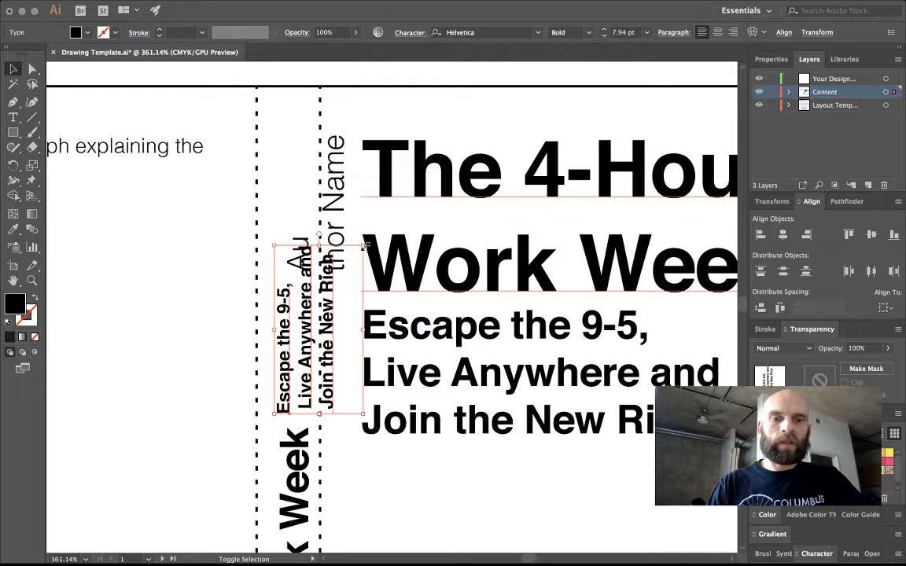
{"action": "left_click_drag", "start_coordinate": [364, 246], "coordinate": [329, 277]}
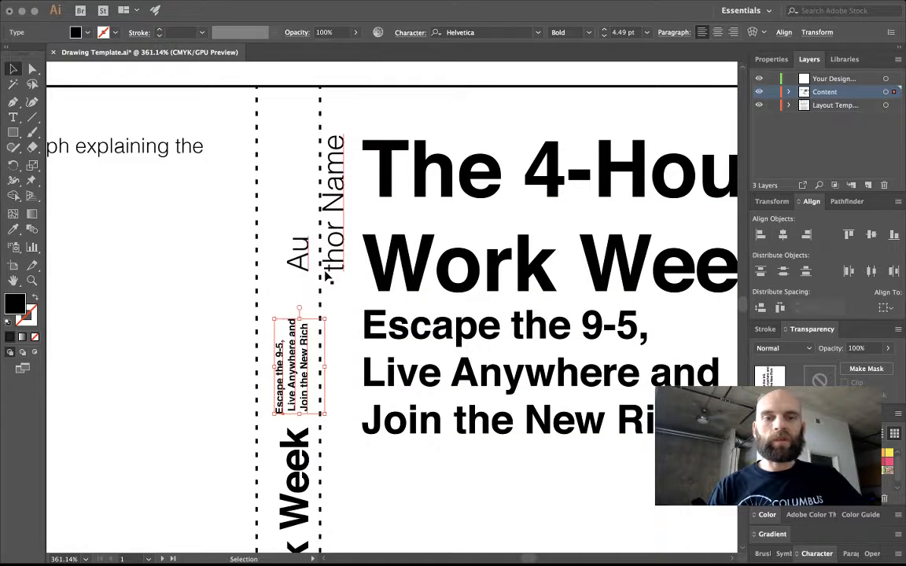
Step: Remove the stray line break inside the spine's Author Name placeholder and move it down closer to the subtitle, centred across the spine
{"action": "double_click", "coordinate": [309, 251]}
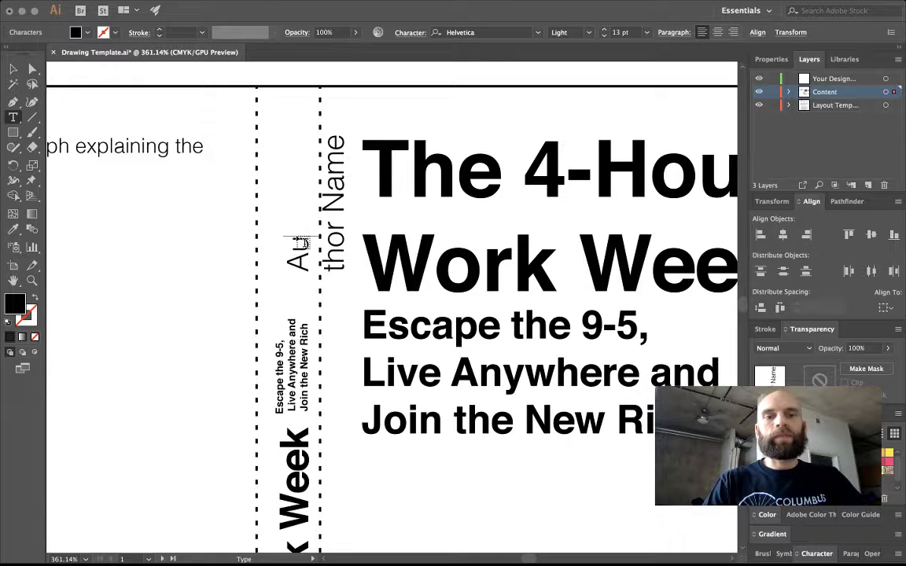
{"action": "key", "text": "BackSpace"}
{"action": "key", "text": "Escape"}
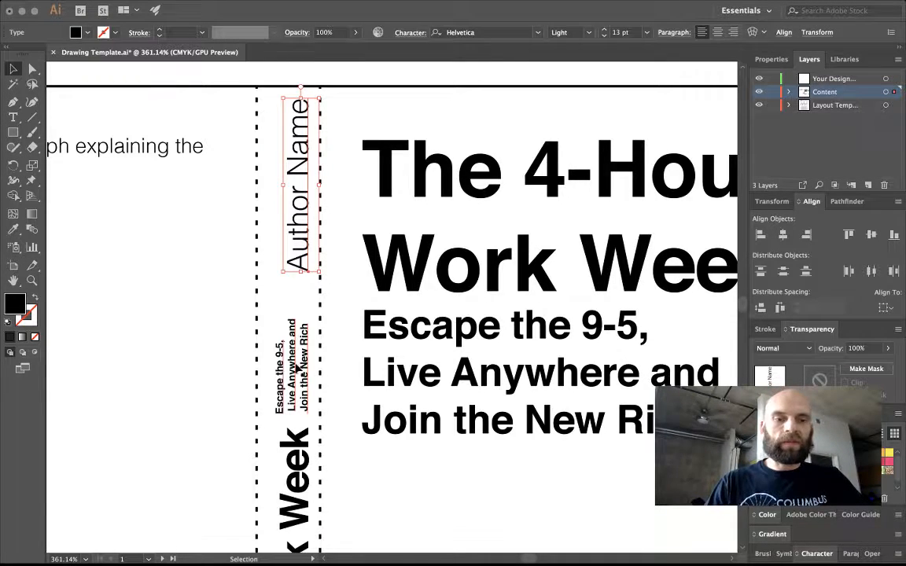
{"action": "scroll", "coordinate": [319, 413], "scroll_direction": "down", "scroll_amount": 2}
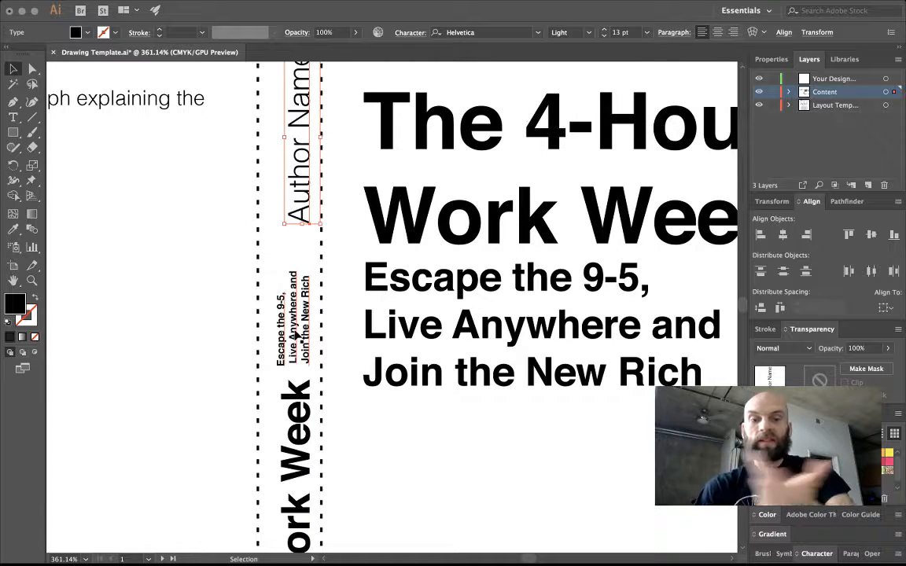
{"action": "scroll", "coordinate": [303, 236], "scroll_direction": "up", "scroll_amount": 3}
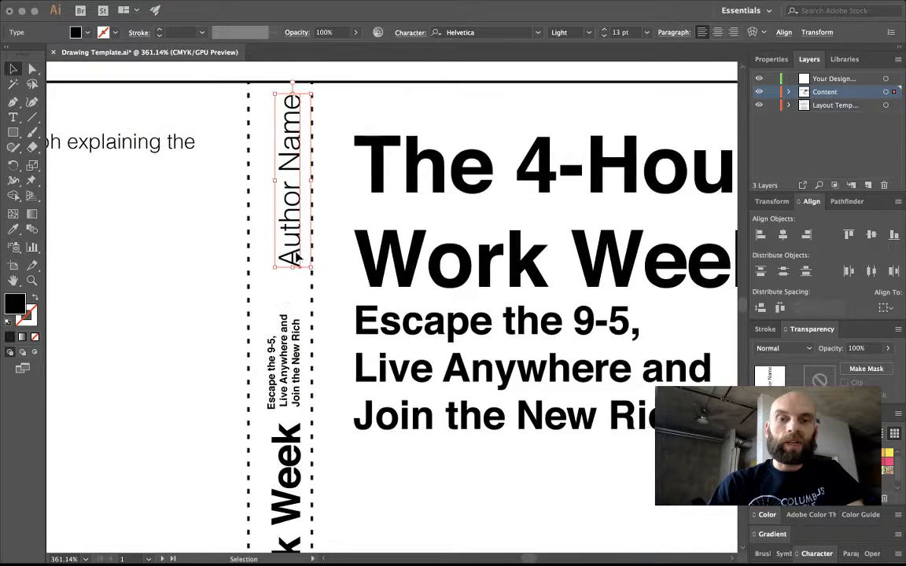
{"action": "left_click_drag", "start_coordinate": [293, 199], "coordinate": [290, 226]}
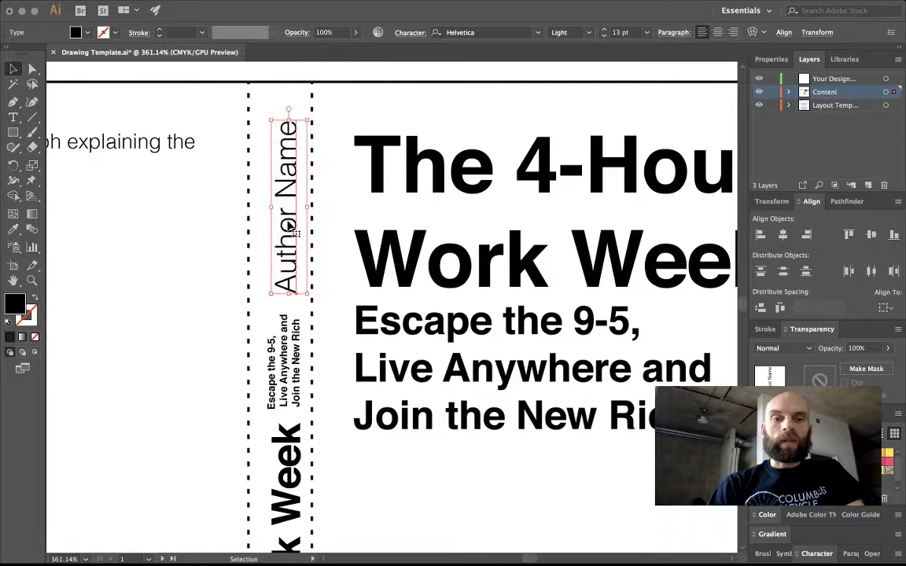
Step: Replace the spine's Author Name placeholder with the author's name copied from the book's Google Books page
{"action": "key", "text": "super+Tab"}
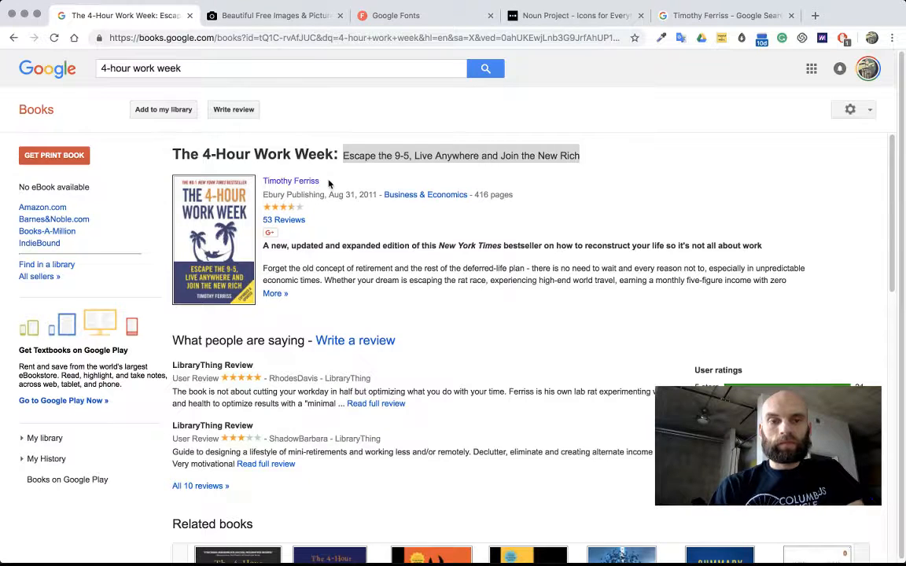
{"action": "left_click_drag", "start_coordinate": [329, 183], "coordinate": [268, 180]}
{"action": "key", "text": "super+c"}
{"action": "key", "text": "super+Tab"}
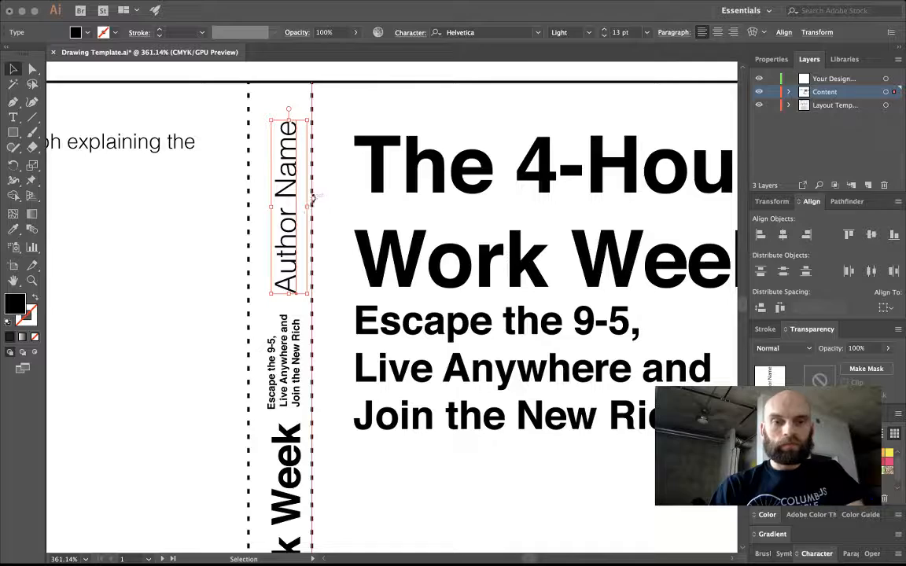
{"action": "key", "text": "super+v"}
{"action": "key", "text": "Escape"}
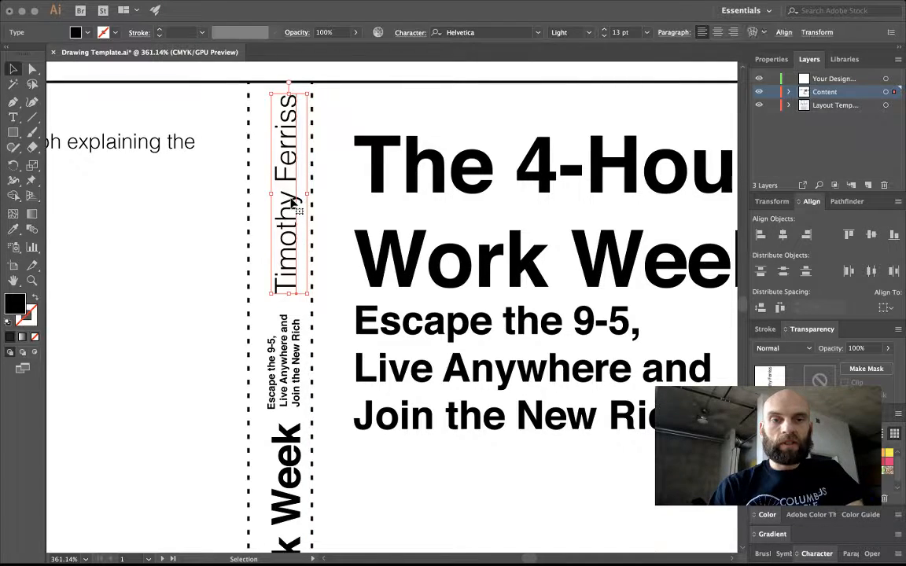
Step: Copy the large CreativeLive portrait of the author from the Google Images results in the browser
{"action": "scroll", "coordinate": [402, 400], "scroll_direction": "down", "scroll_amount": 5}
{"action": "scroll", "coordinate": [402, 400], "scroll_direction": "down", "scroll_amount": 5, "text": "alt"}
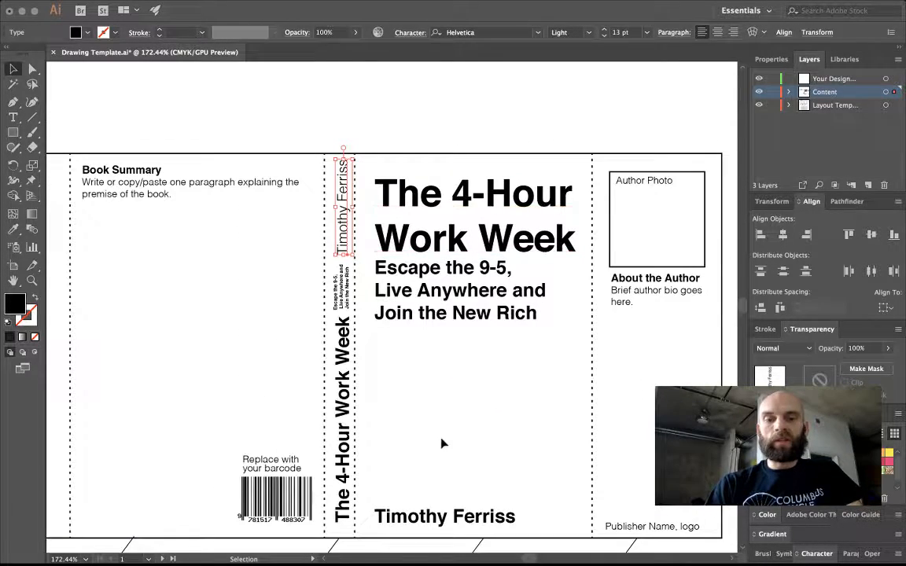
{"action": "scroll", "coordinate": [344, 435], "scroll_direction": "right", "scroll_amount": 5}
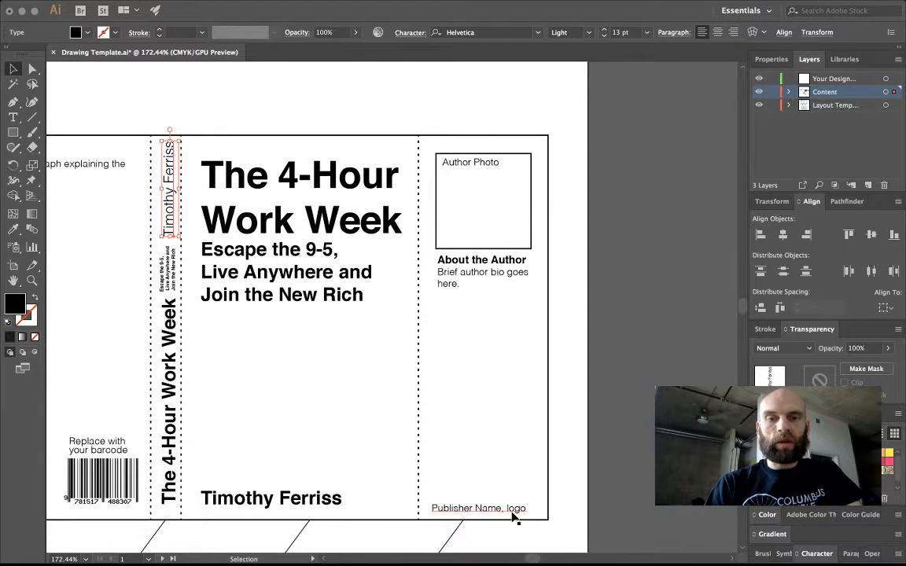
{"action": "key", "text": "super+Tab"}
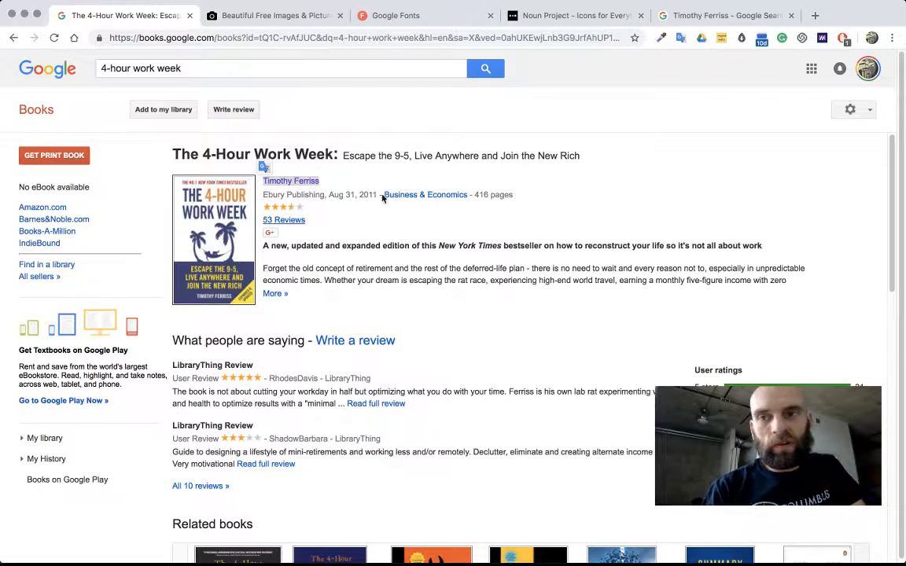
{"action": "left_click", "coordinate": [725, 15]}
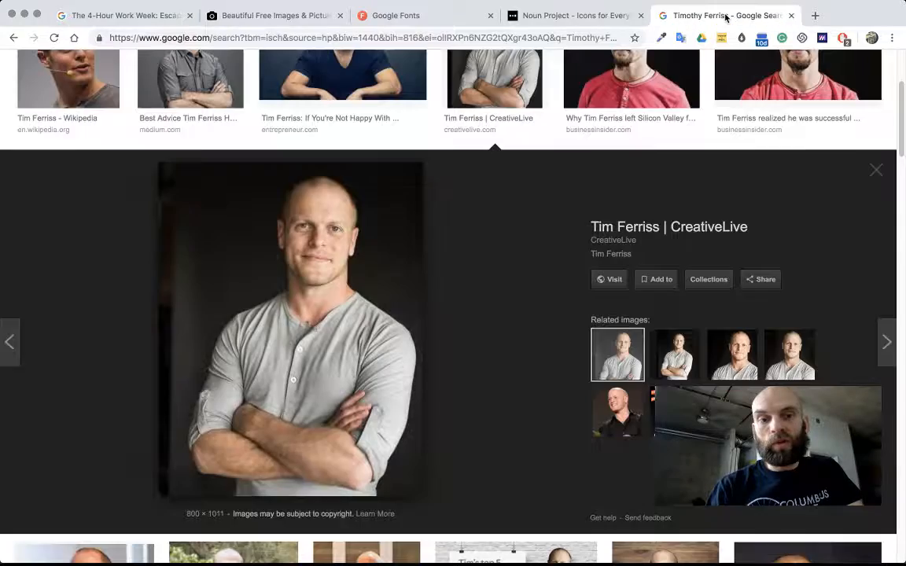
{"action": "scroll", "coordinate": [445, 247], "scroll_direction": "up", "scroll_amount": 5}
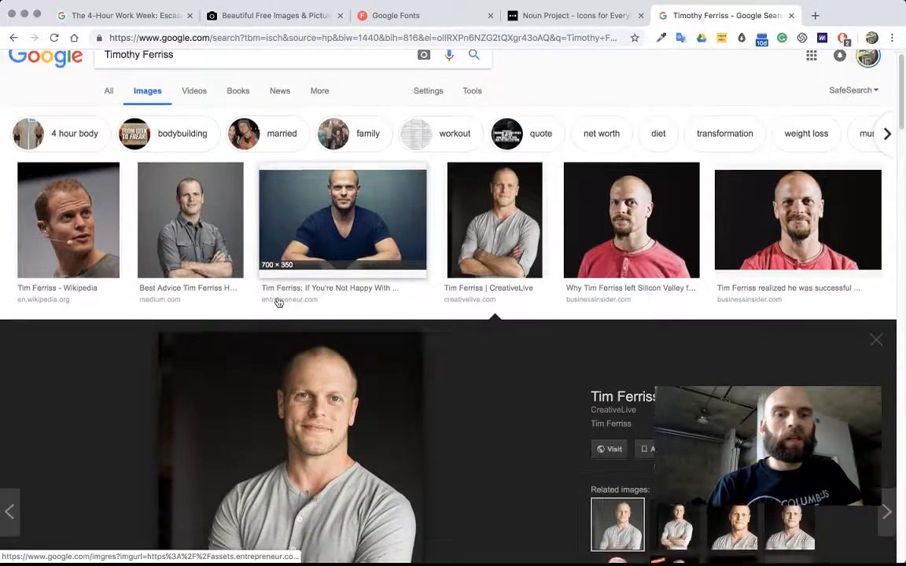
{"action": "scroll", "coordinate": [257, 472], "scroll_direction": "down", "scroll_amount": 3}
{"action": "right_click", "coordinate": [290, 358]}
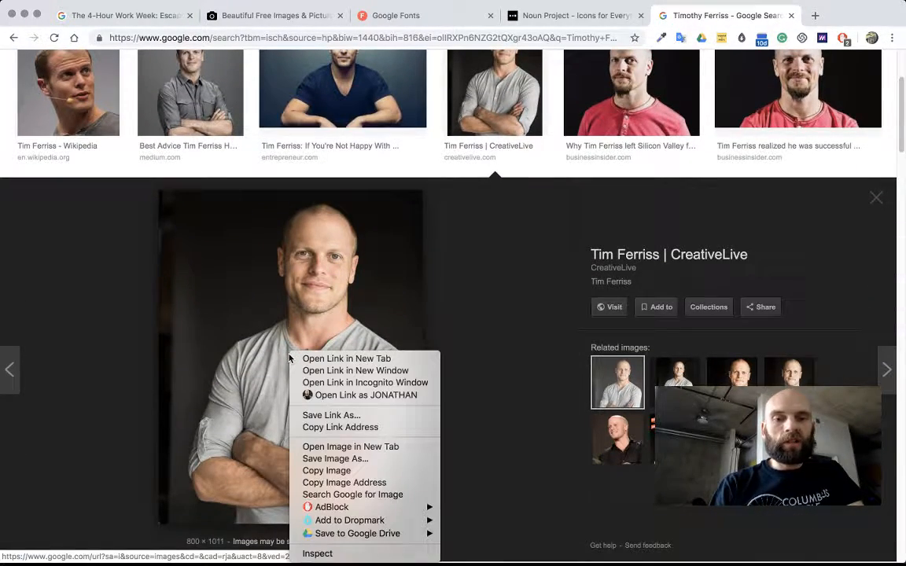
{"action": "left_click", "coordinate": [330, 471]}
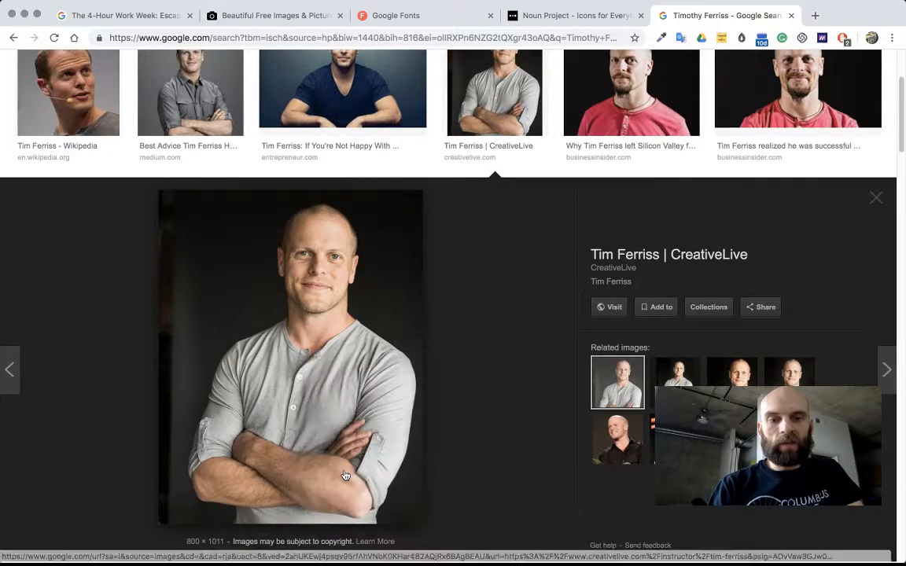
Step: Switch back to Illustrator and paste the copied author portrait into the book jacket document
{"action": "key", "text": "super+Tab"}
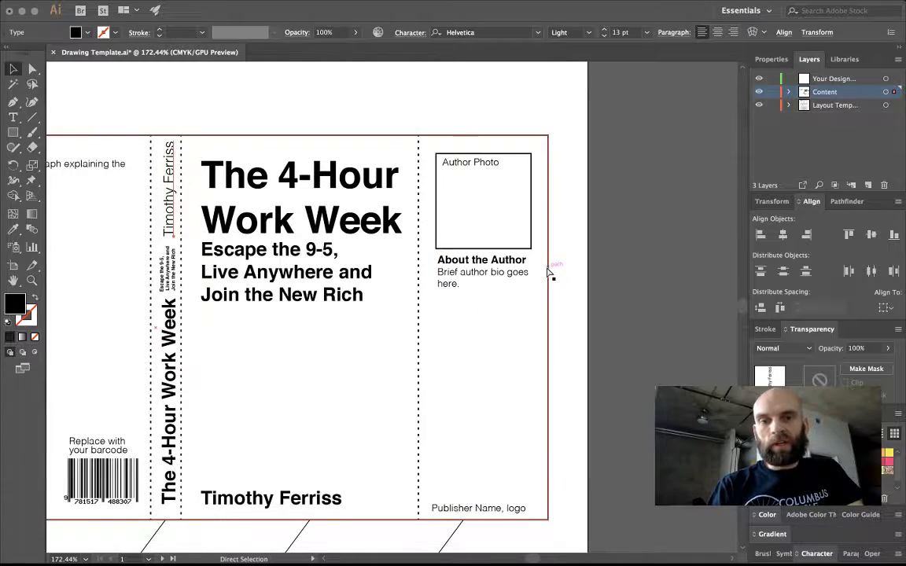
{"action": "key", "text": "super+v"}
{"action": "key", "text": "super+0"}
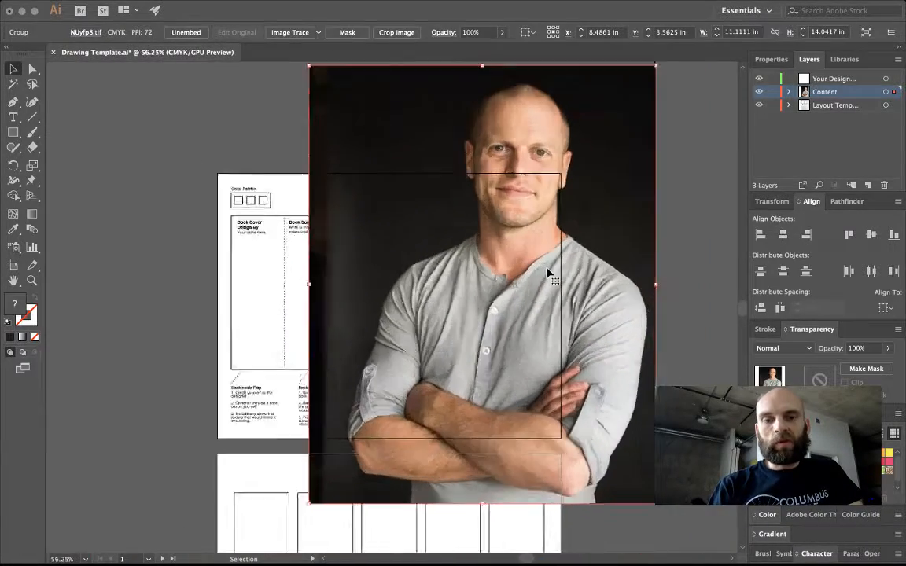
{"action": "scroll", "coordinate": [547, 269], "scroll_direction": "up", "scroll_amount": 3}
{"action": "scroll", "coordinate": [547, 269], "scroll_direction": "down", "scroll_amount": 3}
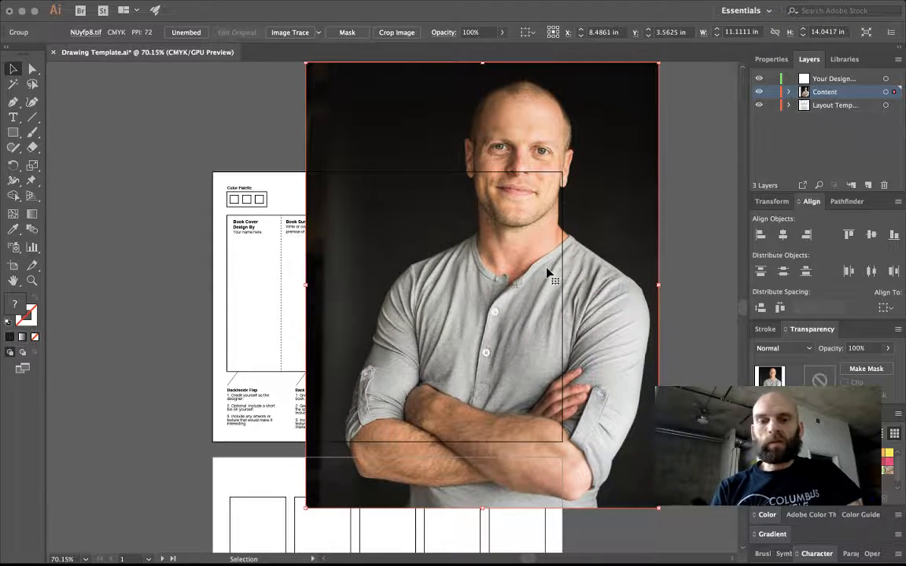
Step: Scale the pasted portrait down proportionally until it is smaller than the Author Photo frame on the jacket flap
{"action": "key", "text": "s"}
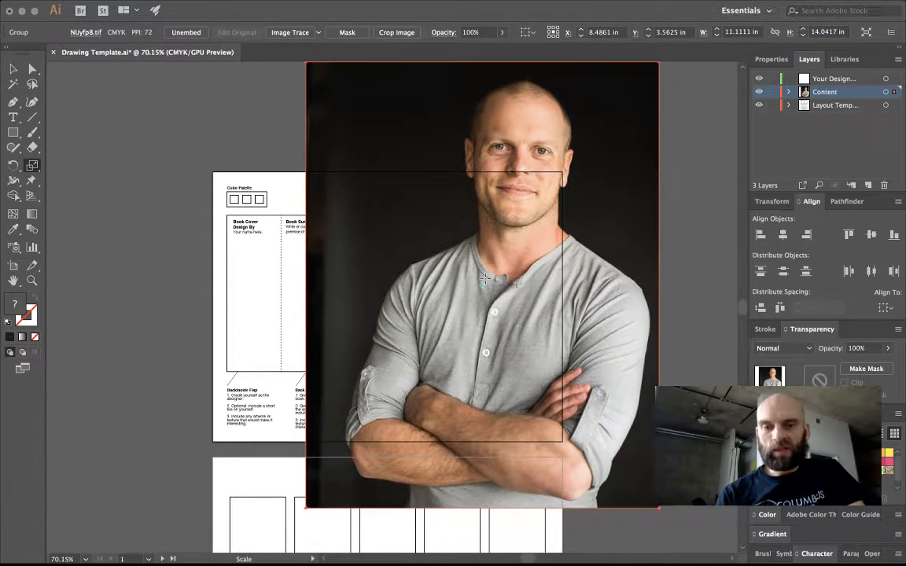
{"action": "scroll", "coordinate": [490, 278], "scroll_direction": "up", "scroll_amount": 5}
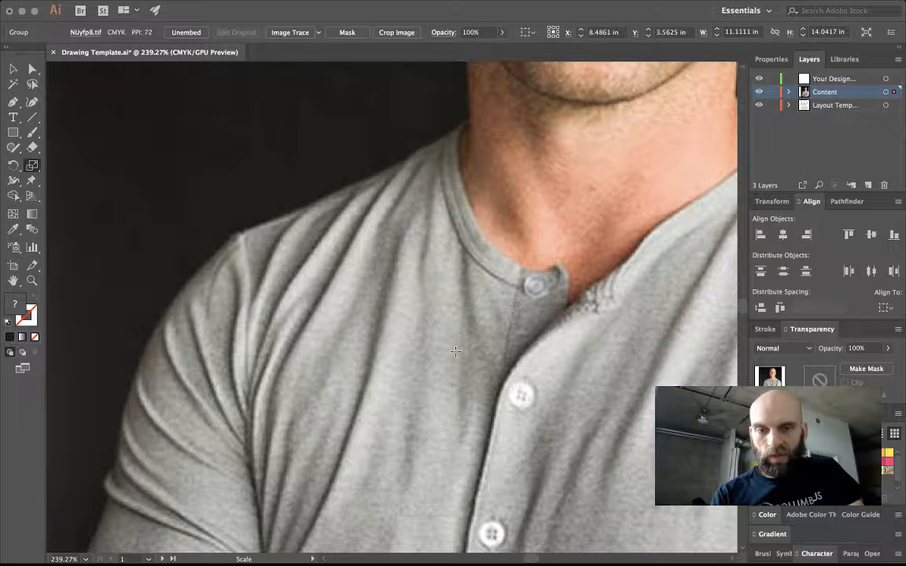
{"action": "scroll", "coordinate": [476, 330], "scroll_direction": "down", "scroll_amount": 2}
{"action": "scroll", "coordinate": [476, 330], "scroll_direction": "right", "scroll_amount": 2}
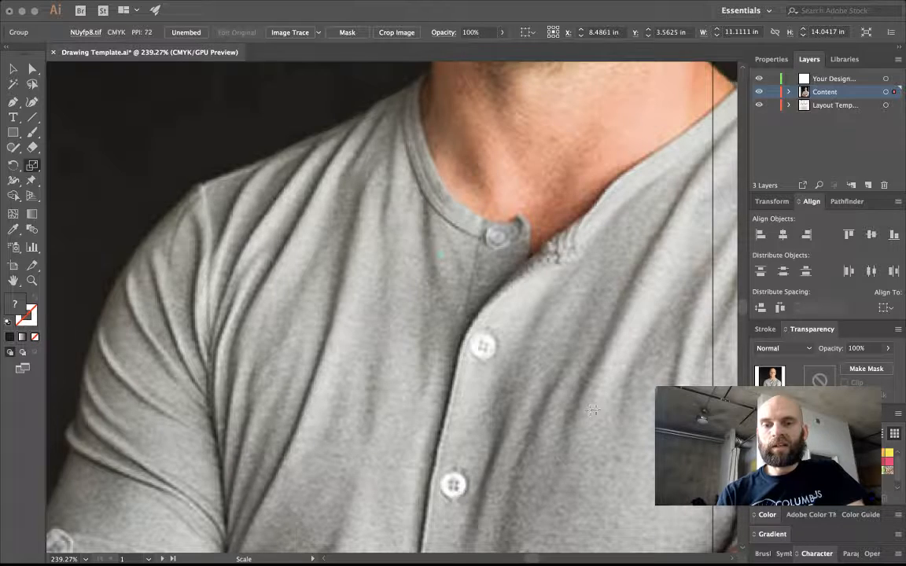
{"action": "left_click_drag", "start_coordinate": [601, 409], "coordinate": [459, 284]}
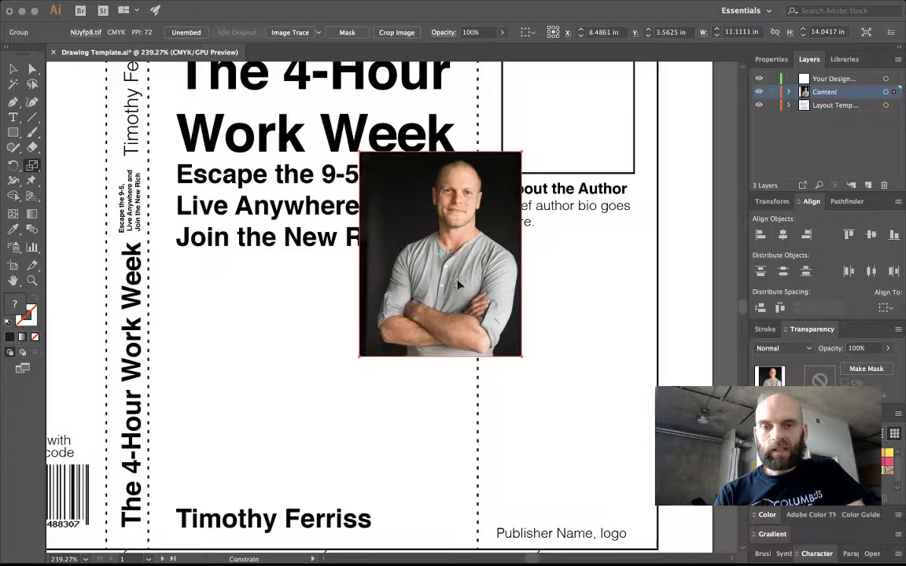
{"action": "left_click_drag", "start_coordinate": [518, 342], "coordinate": [477, 308]}
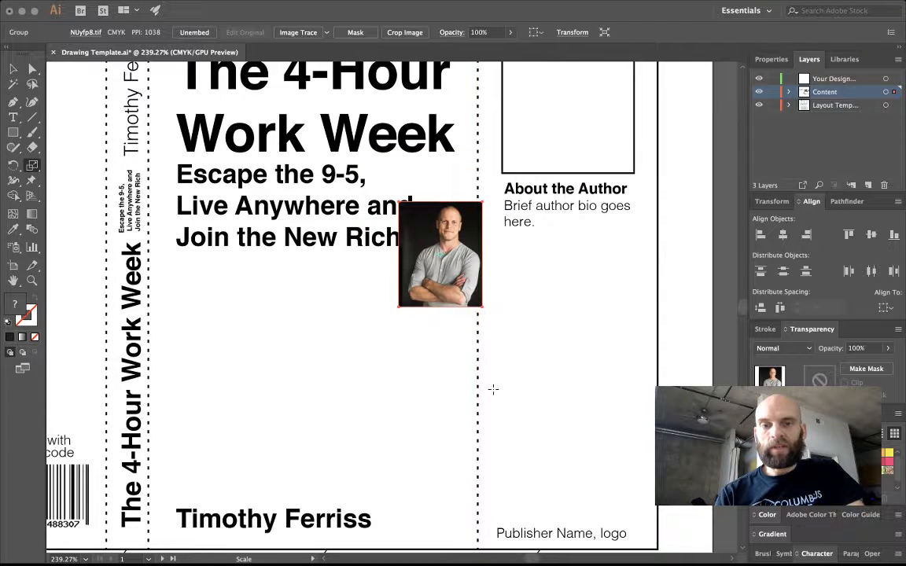
Step: Move the portrait onto the Author Photo frame, aligned with its upper-left corner, and enlarge it proportionally to fill the frame's width
{"action": "scroll", "coordinate": [491, 388], "scroll_direction": "up", "scroll_amount": 5}
{"action": "key", "text": "v"}
{"action": "left_click_drag", "start_coordinate": [378, 350], "coordinate": [481, 190]}
{"action": "left_click_drag", "start_coordinate": [518, 249], "coordinate": [587, 313]}
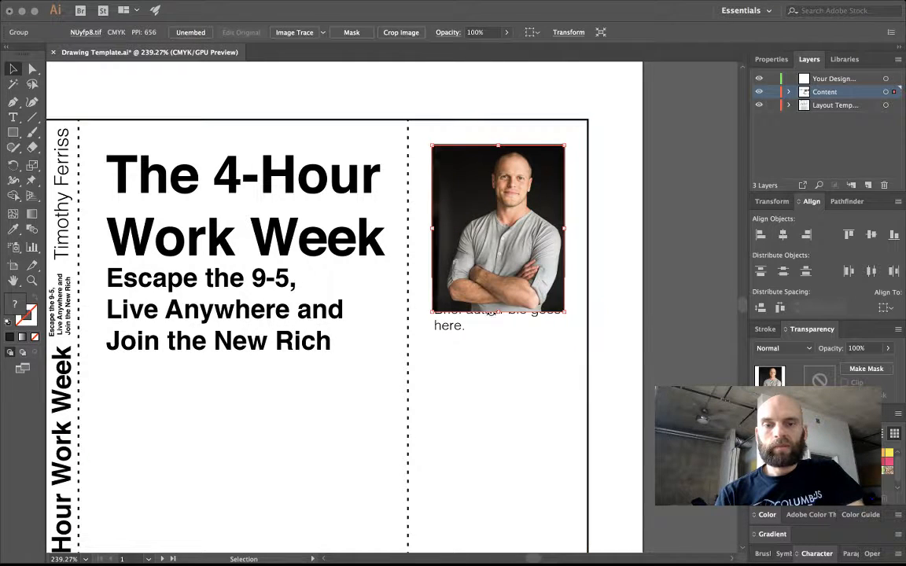
Step: Move the About the Author text block down so that it starts just below the portrait
{"action": "left_click", "coordinate": [435, 380]}
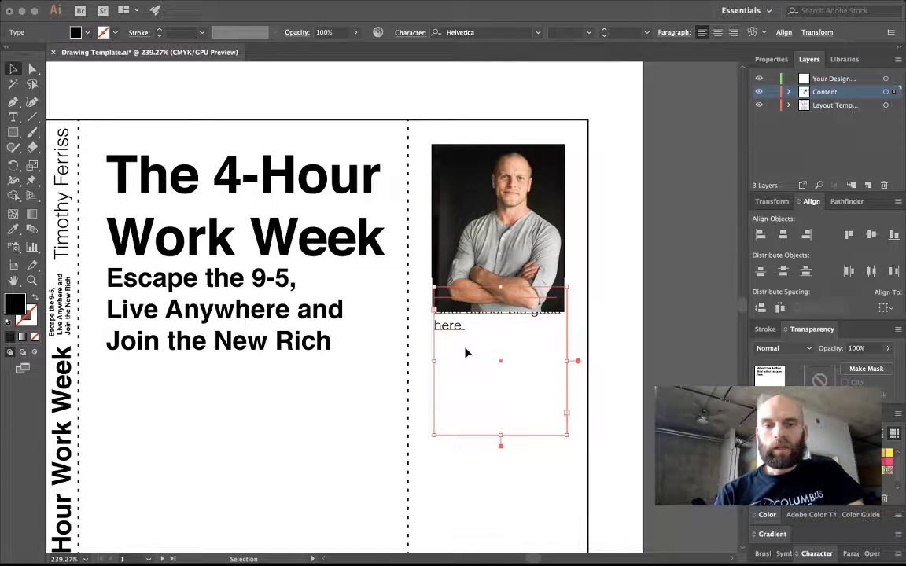
{"action": "key", "text": "shift+Down"}
{"action": "key", "text": "shift+Down"}
{"action": "key", "text": "shift+Down"}
{"action": "key", "text": "Up"}
{"action": "key", "text": "Up"}
{"action": "key", "text": "Up"}
{"action": "key", "text": "Up"}
{"action": "key", "text": "Up"}
{"action": "key", "text": "Up"}
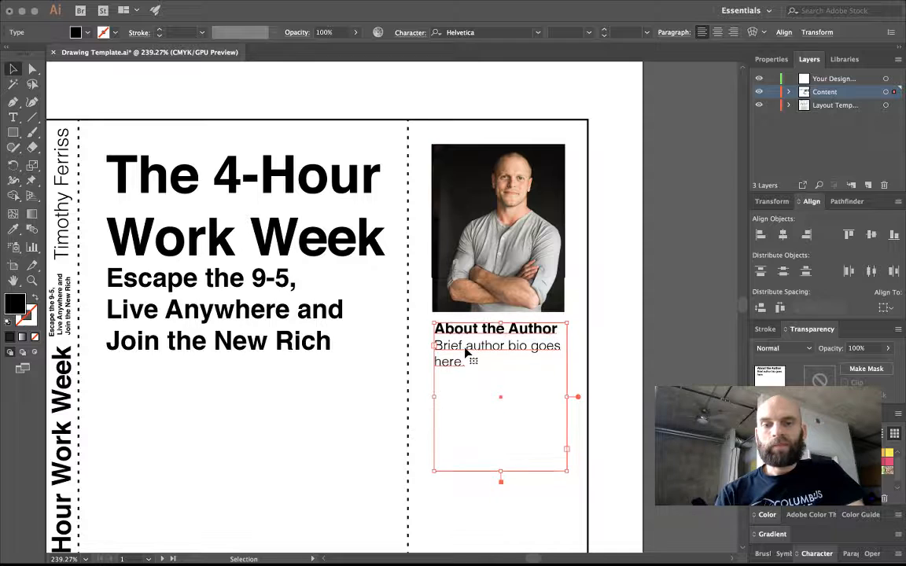
Step: Copy the first sentence of the "About the author" section, ending in "Digital 100 Power Index.", from the book's Google Books page
{"action": "key", "text": "super+Tab"}
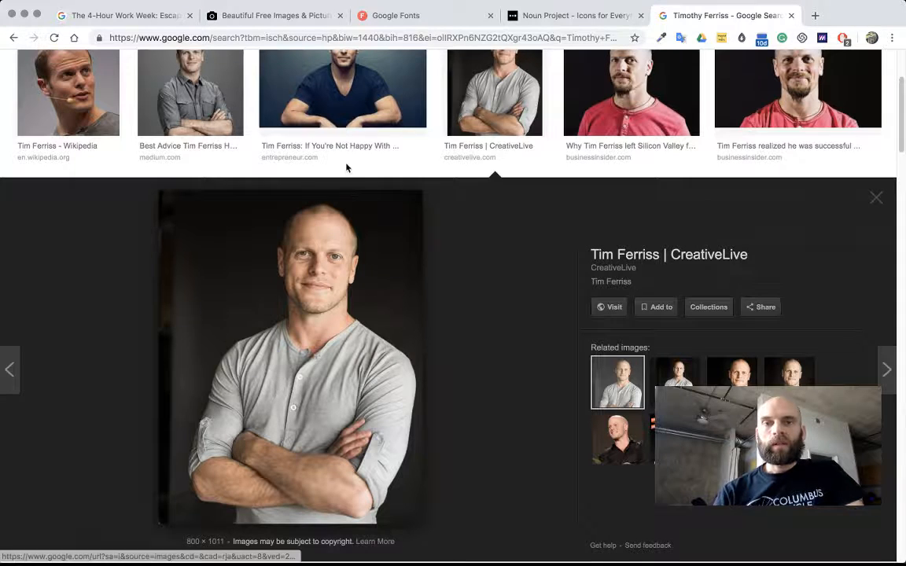
{"action": "key", "text": "super+1"}
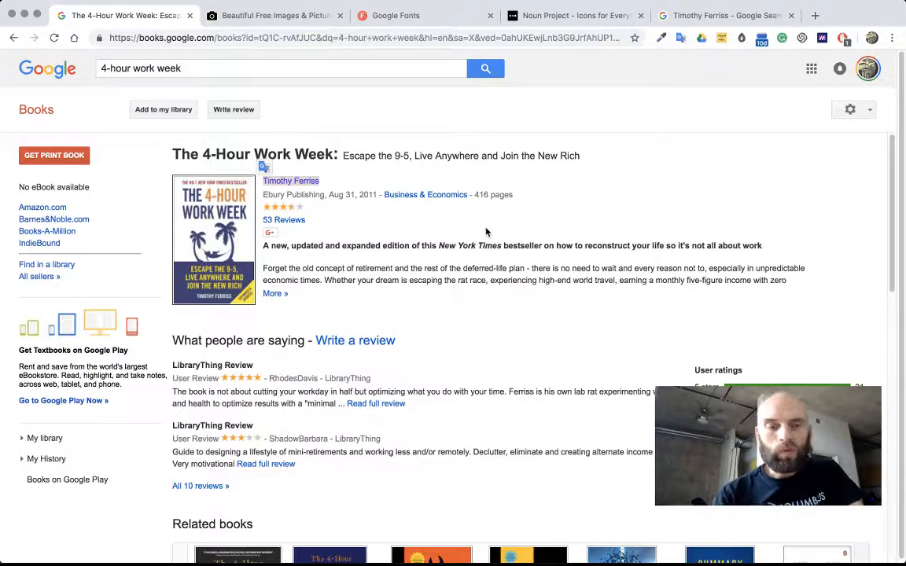
{"action": "scroll", "coordinate": [486, 232], "scroll_direction": "down", "scroll_amount": 15}
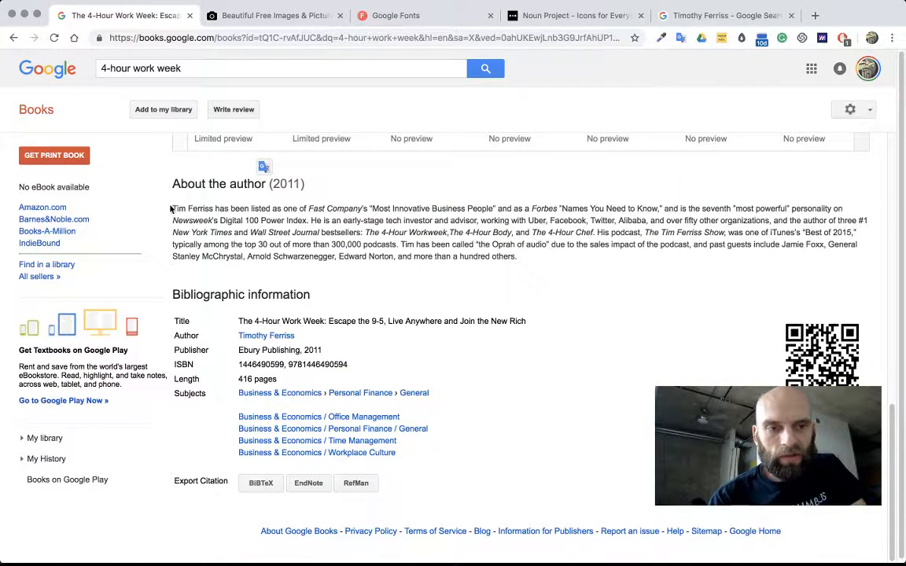
{"action": "left_click_drag", "start_coordinate": [170, 208], "coordinate": [311, 222]}
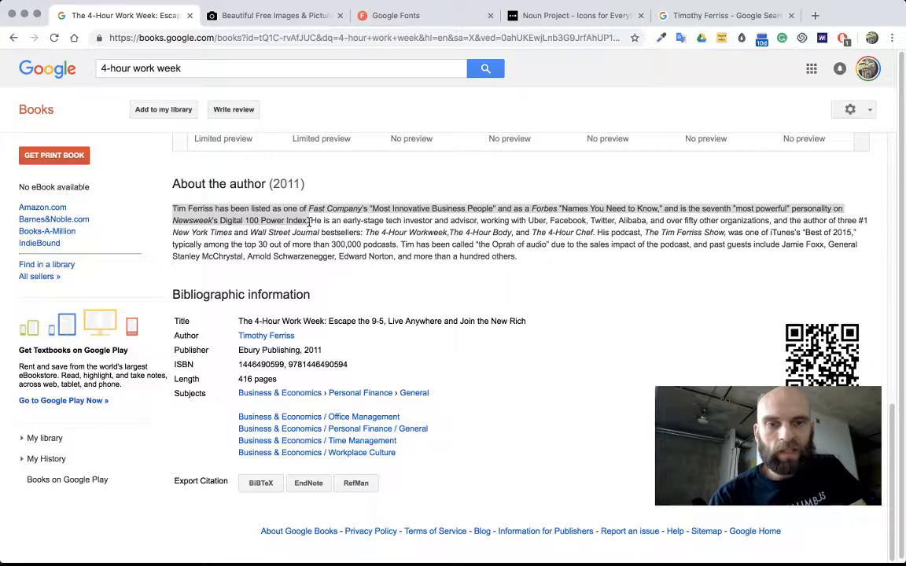
Step: Replace the "Brief author bio goes here." placeholder on the jacket flap with the copied bio sentence, keeping the About the Author heading
{"action": "key", "text": "super+Tab"}
{"action": "double_click", "coordinate": [456, 358]}
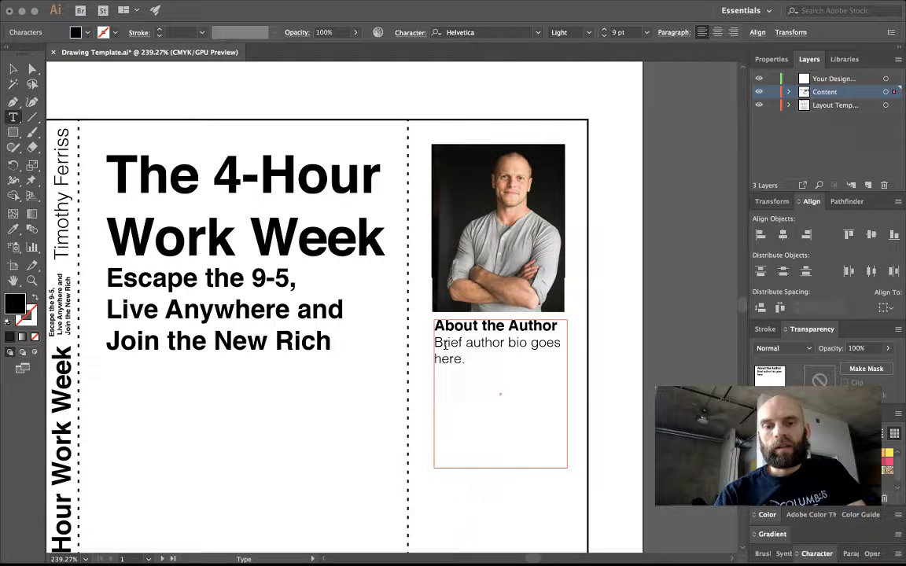
{"action": "left_click_drag", "start_coordinate": [437, 342], "coordinate": [478, 385]}
{"action": "key", "text": "super+v"}
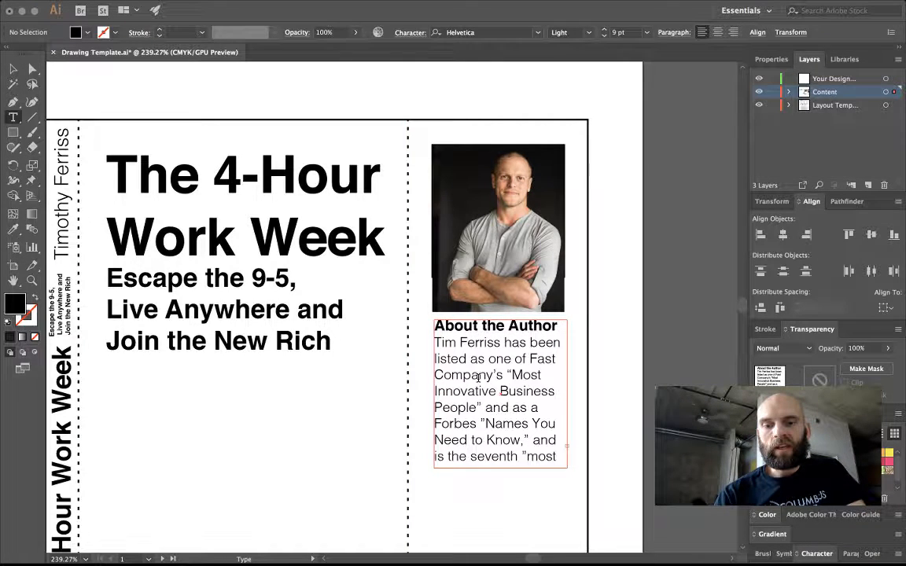
Step: Extend the About the Author text frame downward until the whole bio fits, and deselect it
{"action": "scroll", "coordinate": [459, 462], "scroll_direction": "down", "scroll_amount": 5}
{"action": "key", "text": "Escape"}
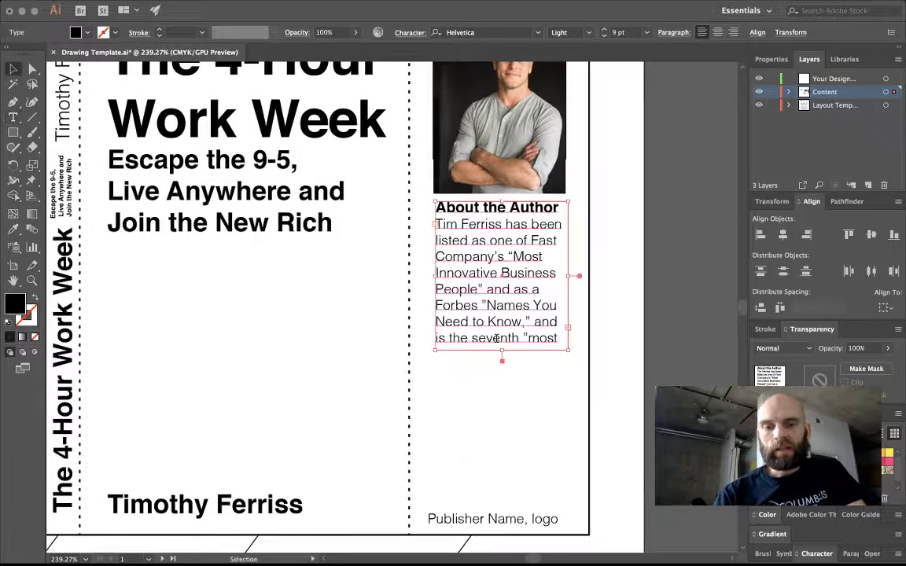
{"action": "left_click_drag", "start_coordinate": [501, 352], "coordinate": [501, 418]}
{"action": "left_click", "coordinate": [643, 450]}
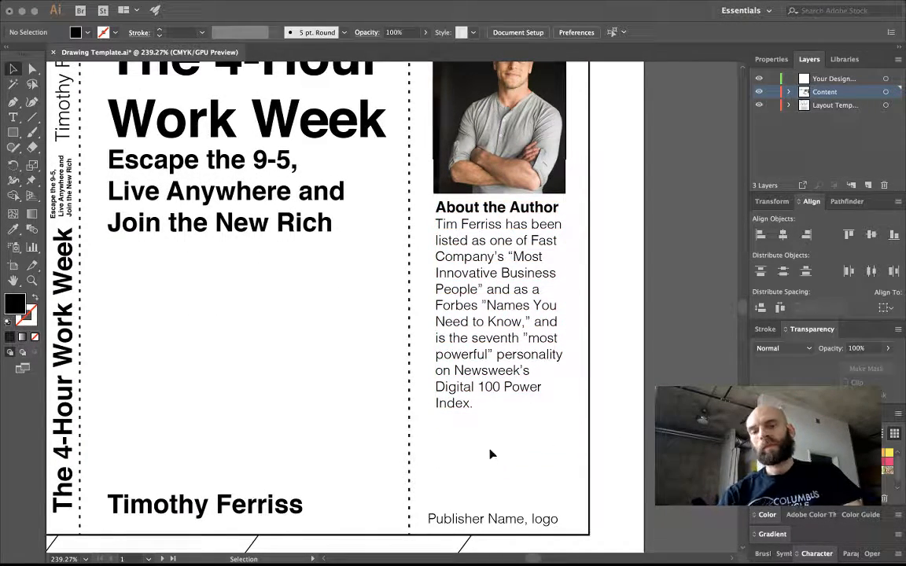
Step: Copy the publisher entry "Ebury Publishing, 2011" from the bibliographic information on the Google Books page
{"action": "key", "text": "super+Tab"}
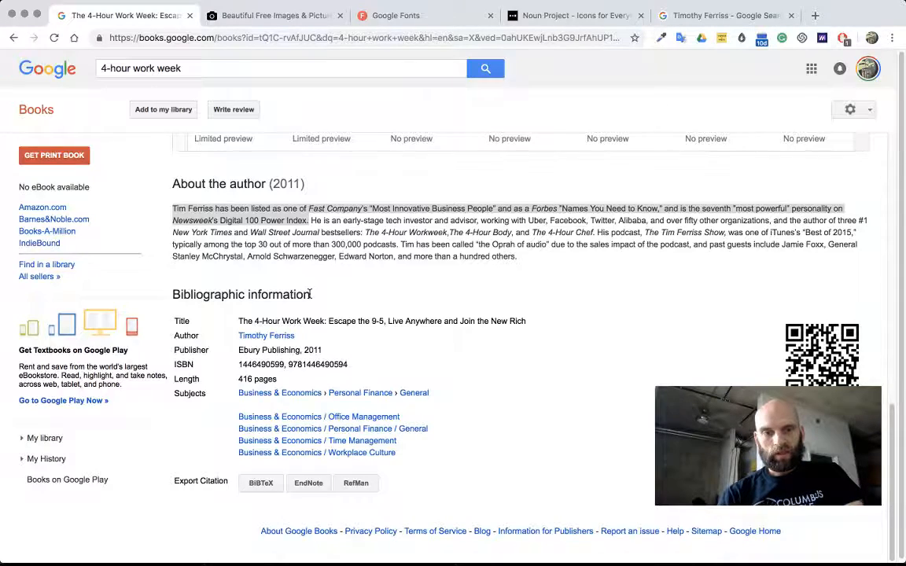
{"action": "scroll", "coordinate": [311, 294], "scroll_direction": "down", "scroll_amount": 1}
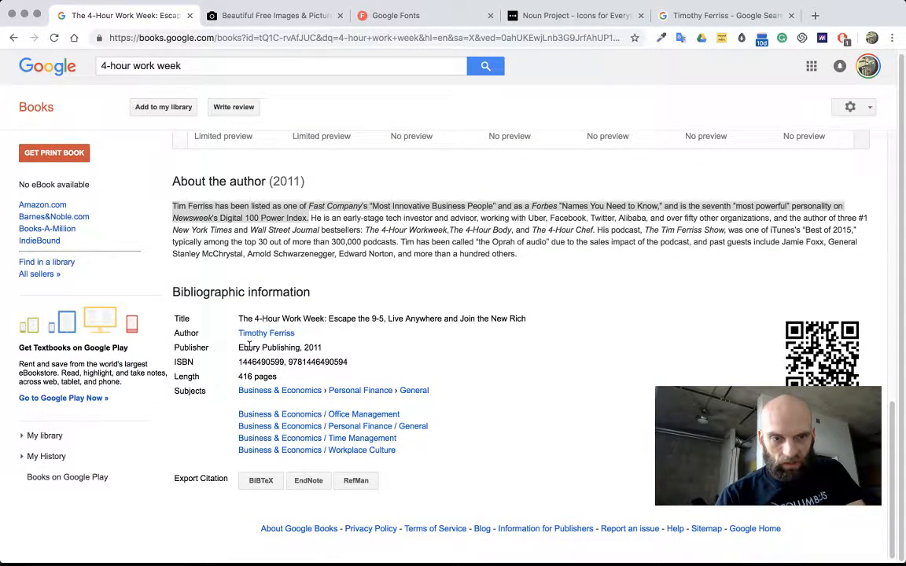
{"action": "left_click_drag", "start_coordinate": [236, 347], "coordinate": [323, 351]}
{"action": "key", "text": "super+c"}
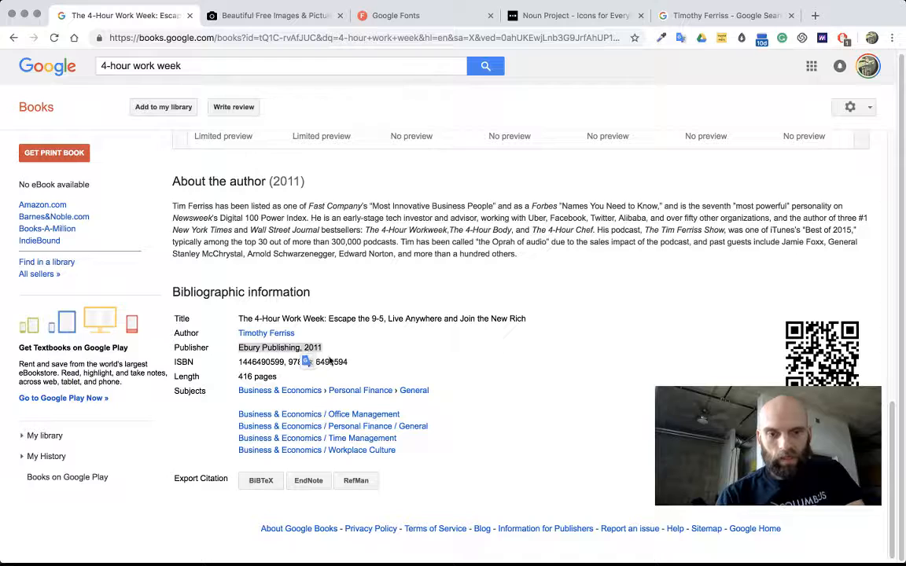
Step: Replace the "Publisher Name, logo" placeholder at the foot of the jacket flap with "Ebury Publishing, 2011"
{"action": "key", "text": "super+Tab"}
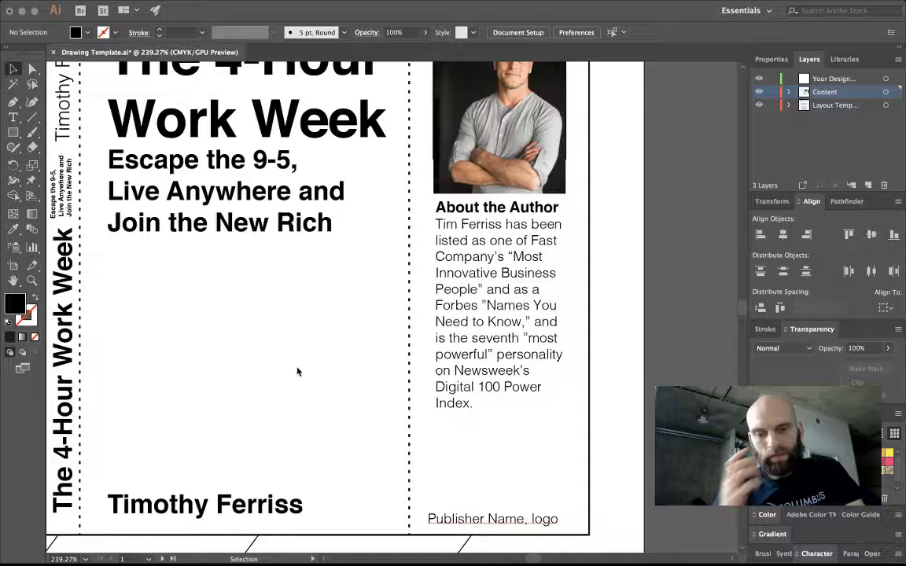
{"action": "double_click", "coordinate": [454, 520]}
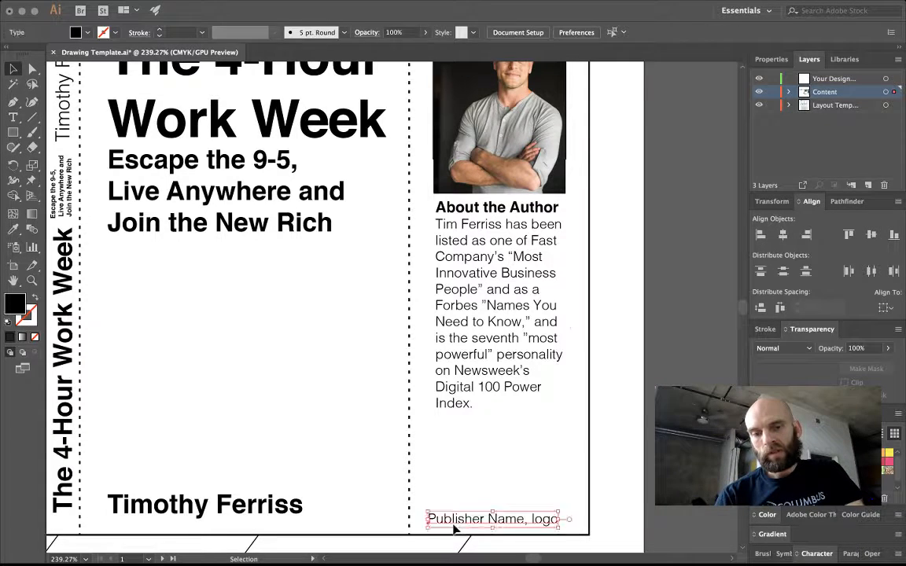
{"action": "key", "text": "super+a"}
{"action": "key", "text": "super+v"}
{"action": "key", "text": "Escape"}
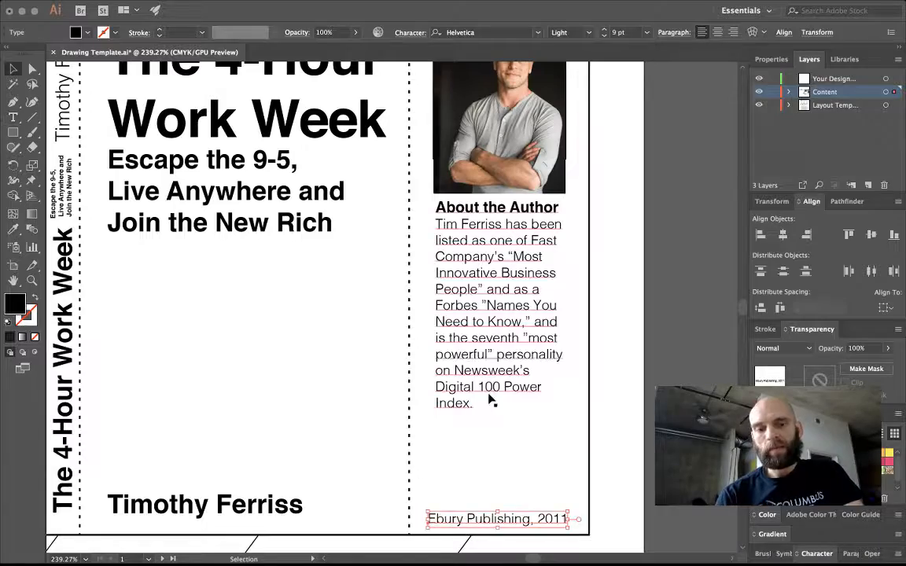
Step: Look over the jacket's back cover and back inside flap for placeholders that still need content
{"action": "scroll", "coordinate": [493, 400], "scroll_direction": "left", "scroll_amount": 5}
{"action": "scroll", "coordinate": [496, 399], "scroll_direction": "up", "scroll_amount": 3}
{"action": "scroll", "coordinate": [496, 400], "scroll_direction": "right", "scroll_amount": 3}
{"action": "scroll", "coordinate": [496, 398], "scroll_direction": "down", "scroll_amount": 2}
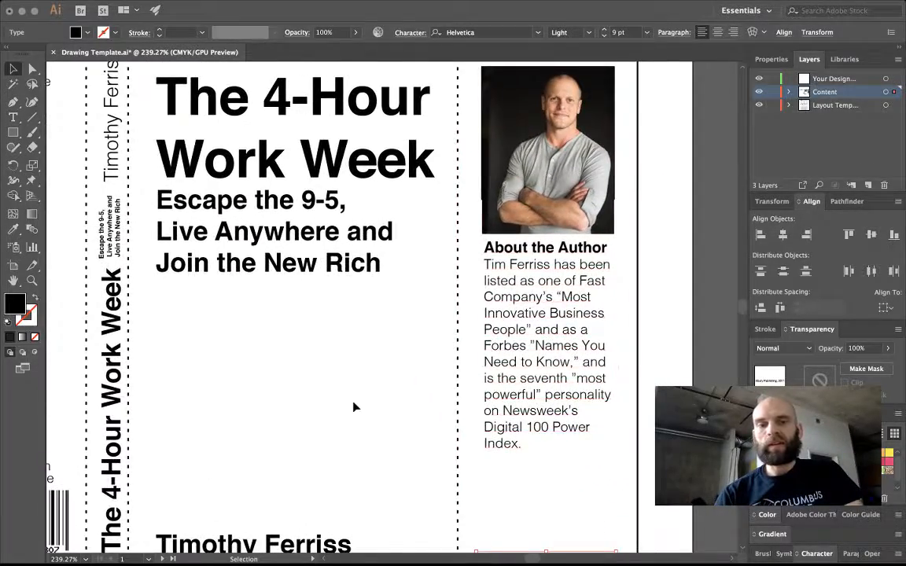
{"action": "scroll", "coordinate": [347, 389], "scroll_direction": "left", "scroll_amount": 5}
{"action": "scroll", "coordinate": [228, 347], "scroll_direction": "left", "scroll_amount": 5}
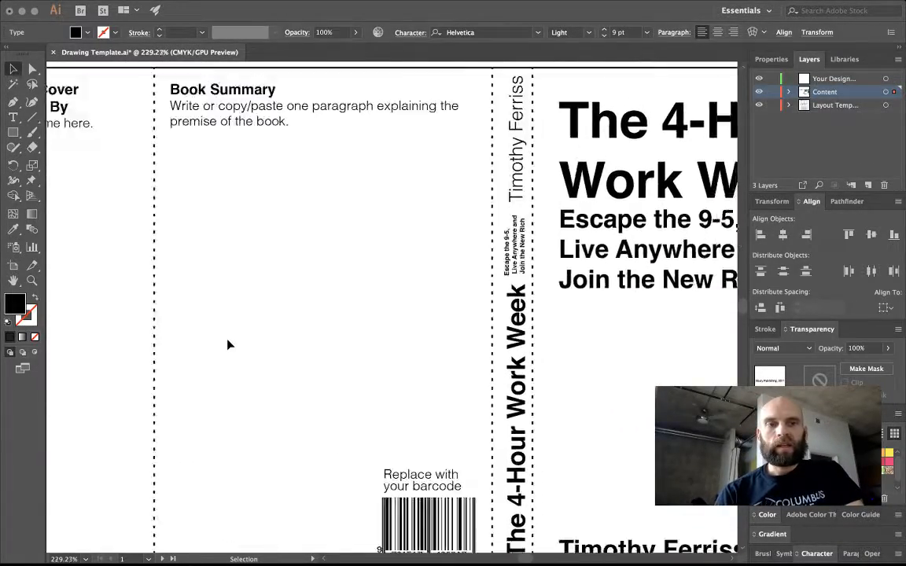
{"action": "scroll", "coordinate": [228, 344], "scroll_direction": "down", "scroll_amount": 2}
{"action": "scroll", "coordinate": [212, 283], "scroll_direction": "left", "scroll_amount": 3}
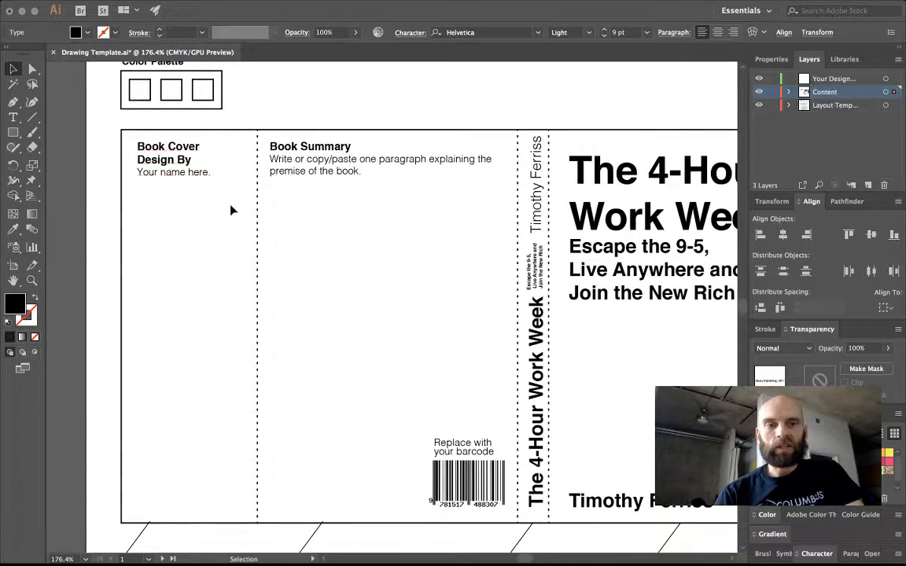
{"action": "scroll", "coordinate": [248, 220], "scroll_direction": "right", "scroll_amount": 1}
Step: Copy the description paragraph starting "Forget the old concept of retirement" from the book's Google Books page in the browser
{"action": "key", "text": "super+Tab"}
{"action": "scroll", "coordinate": [364, 293], "scroll_direction": "up", "scroll_amount": 9}
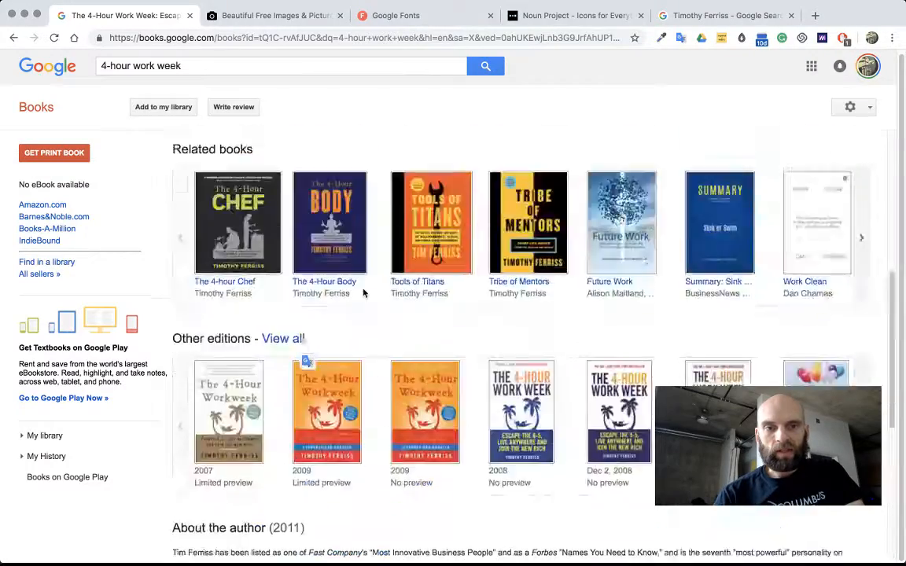
{"action": "left_click", "coordinate": [270, 291]}
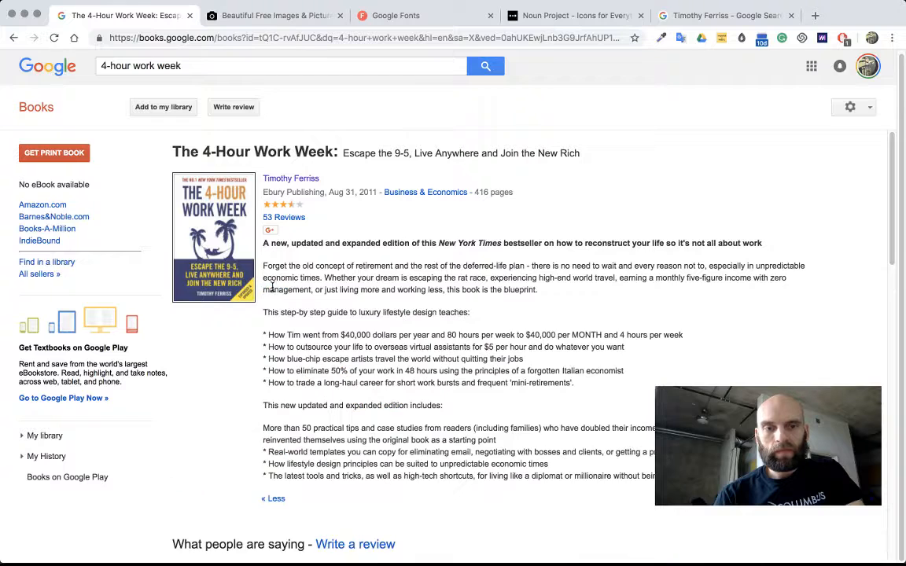
{"action": "left_click_drag", "start_coordinate": [264, 265], "coordinate": [549, 293]}
{"action": "key", "text": "super+c"}
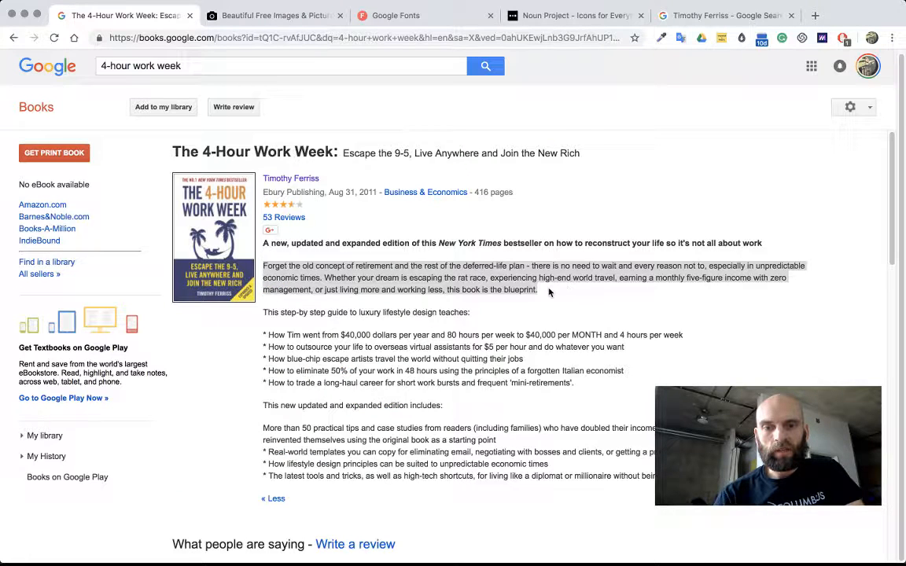
Step: Back in Illustrator, replace the placeholder under the Book Summary heading on the back cover with the copied paragraph, keeping the heading
{"action": "key", "text": "super+Tab"}
{"action": "double_click", "coordinate": [264, 191]}
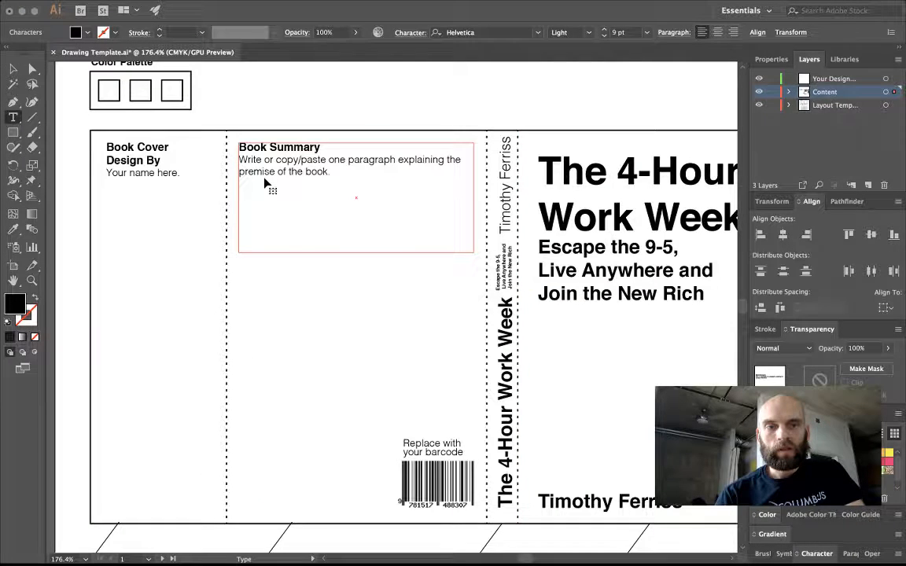
{"action": "left_click_drag", "start_coordinate": [240, 160], "coordinate": [335, 186]}
{"action": "key", "text": "super+v"}
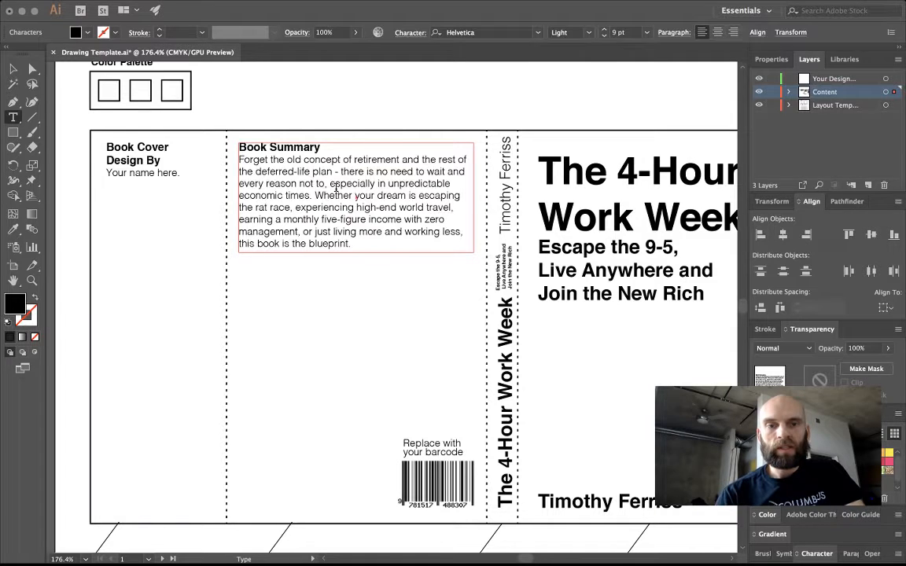
{"action": "key", "text": "Escape"}
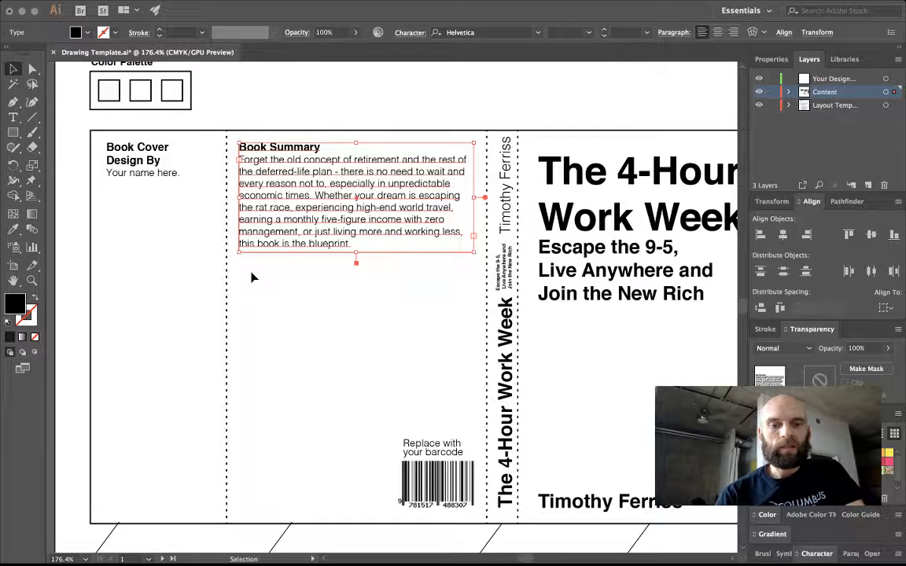
Step: Delete the "Replace with your barcode" label on the back cover and select the sample barcode beneath it
{"action": "scroll", "coordinate": [435, 415], "scroll_direction": "down", "scroll_amount": 3}
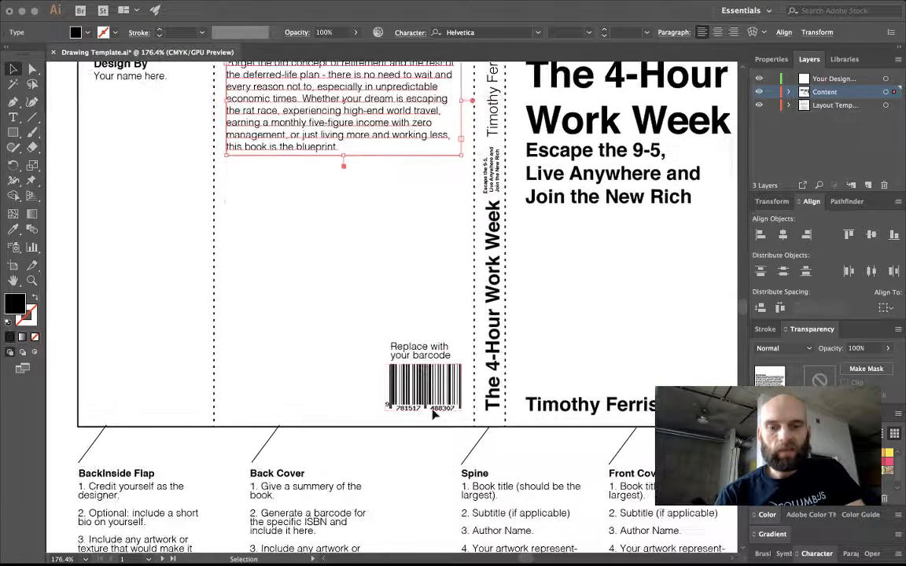
{"action": "left_click", "coordinate": [420, 351]}
{"action": "key", "text": "Delete"}
{"action": "left_click", "coordinate": [404, 411]}
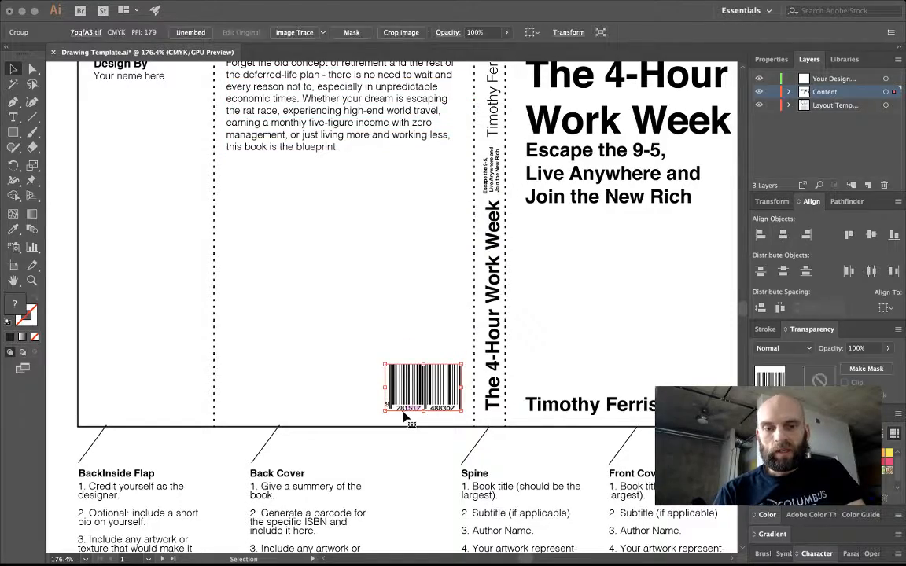
{"action": "key", "text": "super+Tab"}
{"action": "scroll", "coordinate": [440, 375], "scroll_direction": "down", "scroll_amount": 1}
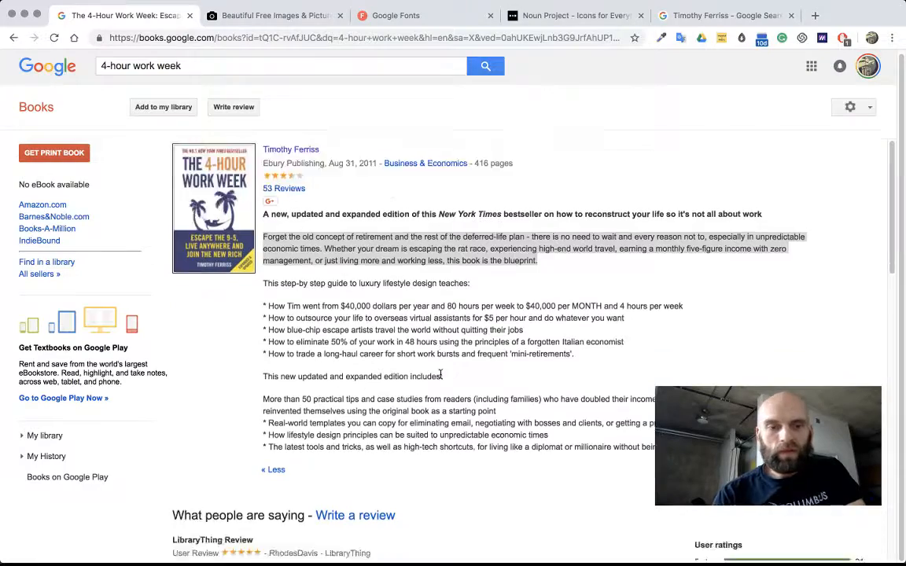
{"action": "scroll", "coordinate": [440, 375], "scroll_direction": "down", "scroll_amount": 10}
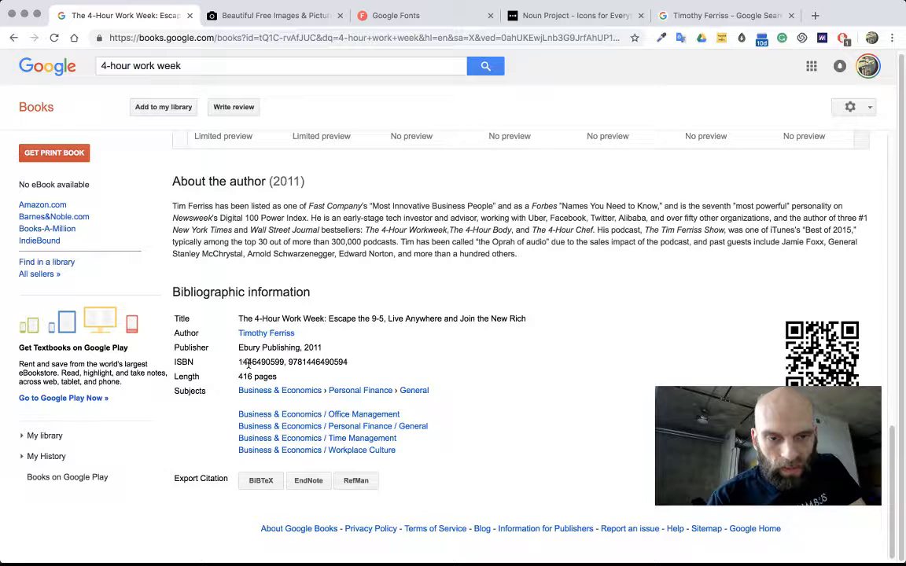
{"action": "left_click_drag", "start_coordinate": [240, 362], "coordinate": [279, 361]}
{"action": "key", "text": "super+c"}
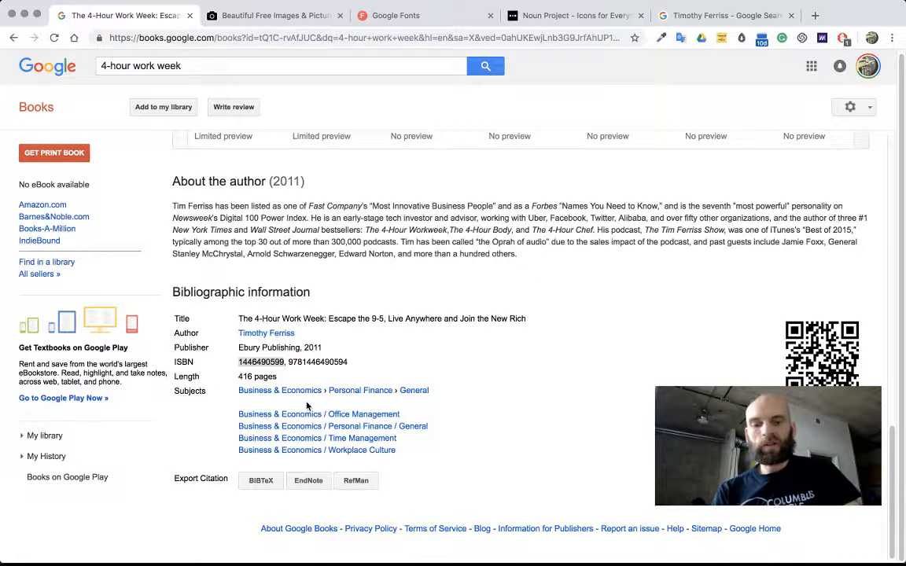
Step: Search the web for "free barcode generator" in a new browser tab and open the barcodesinc.com generator
{"action": "key", "text": "super+t"}
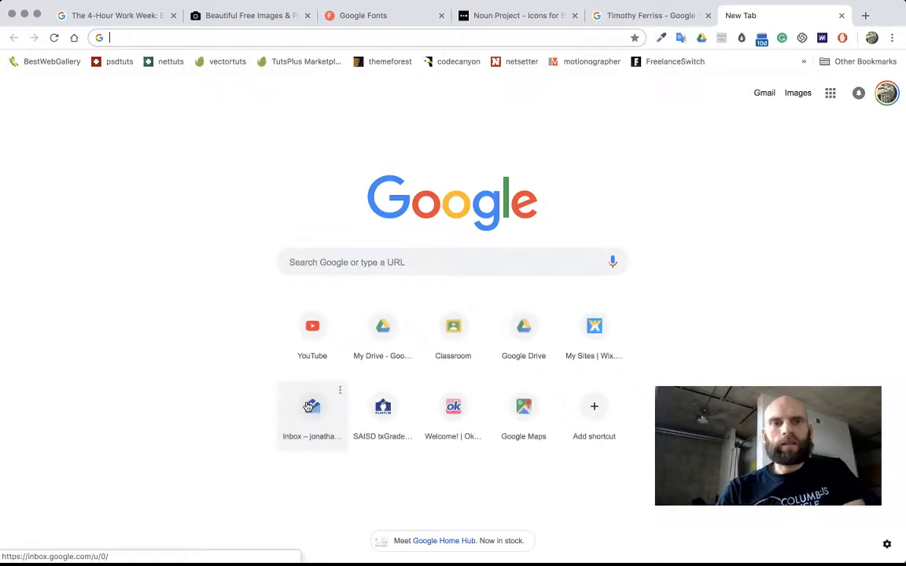
{"action": "type", "text": "free ba"}
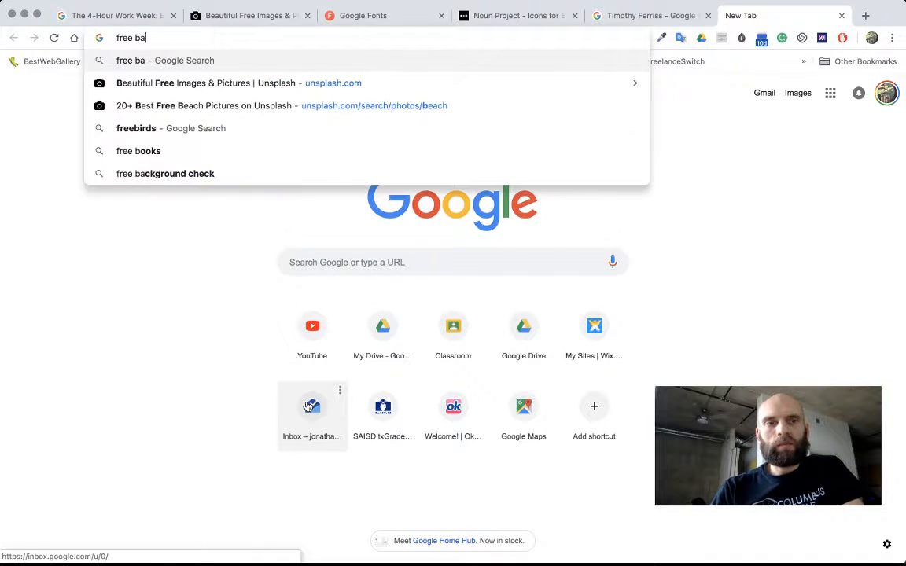
{"action": "type", "text": "rcode generator"}
{"action": "key", "text": "Return"}
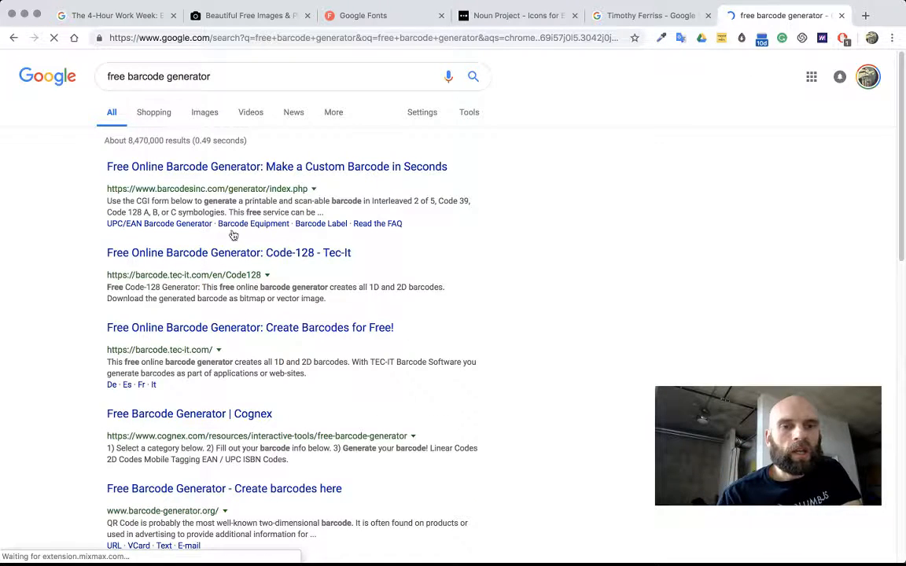
{"action": "left_click", "coordinate": [203, 170]}
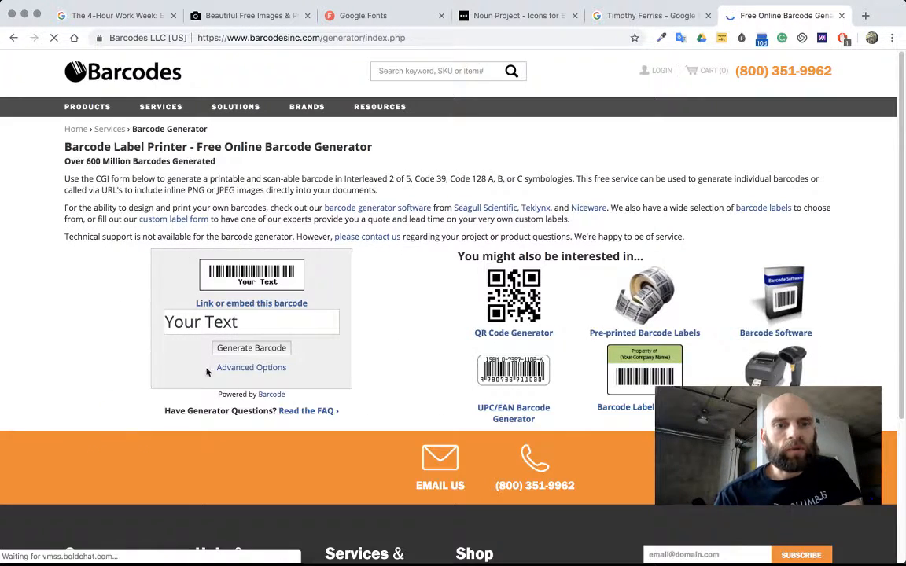
{"action": "left_click", "coordinate": [246, 321]}
{"action": "key", "text": "super+v"}
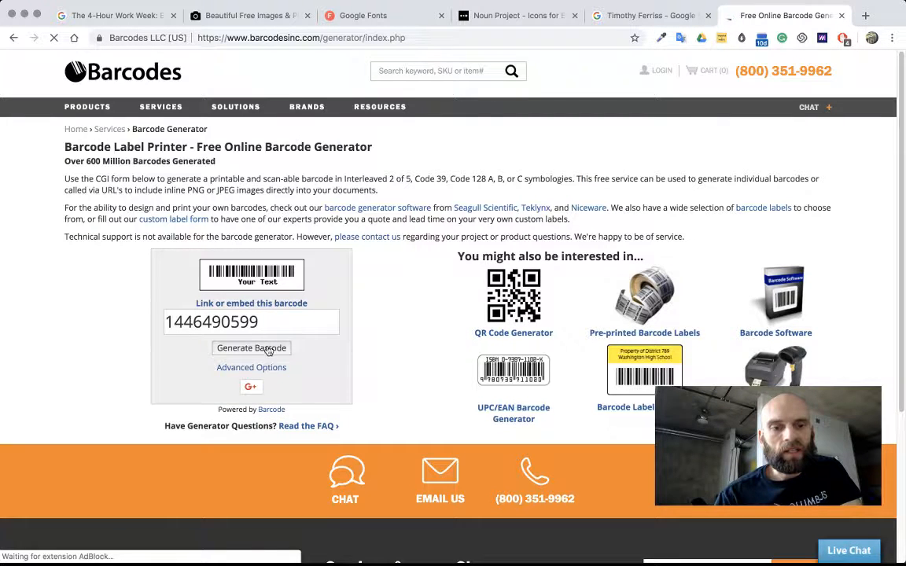
{"action": "left_click", "coordinate": [271, 349]}
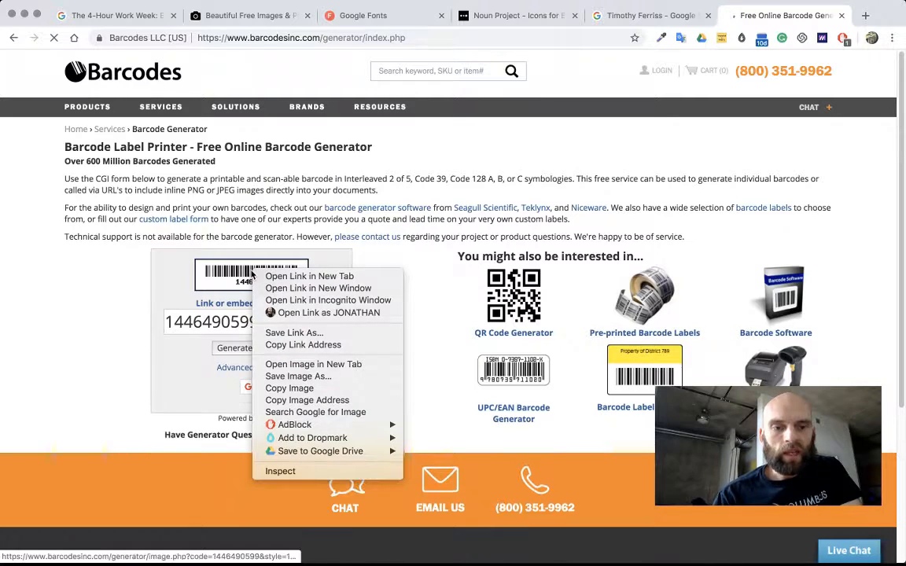
{"action": "left_click", "coordinate": [314, 389]}
Step: Switch to Illustrator and replace the selected sample barcode with the copied ISBN barcode image
{"action": "key", "text": "super+Tab"}
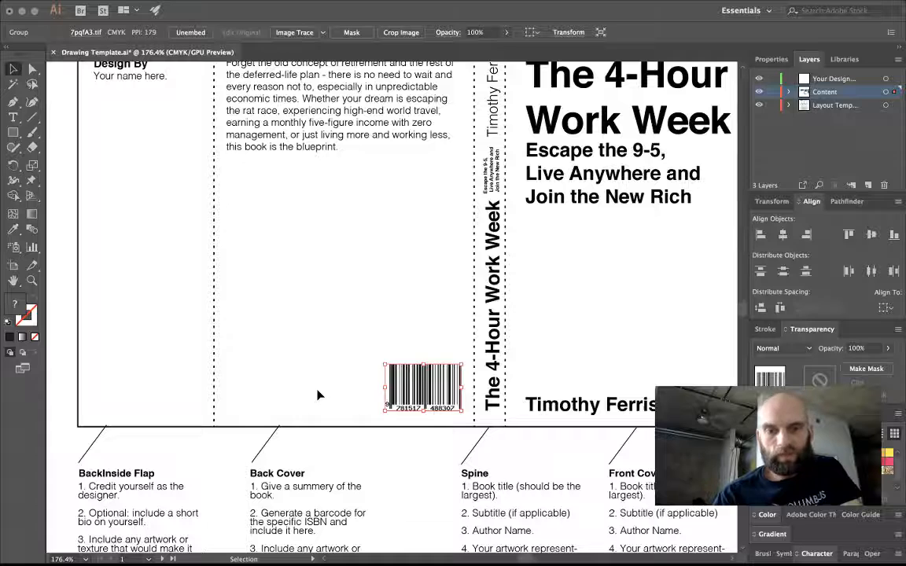
{"action": "key", "text": "Delete"}
{"action": "key", "text": "super+v"}
{"action": "key", "text": "v"}
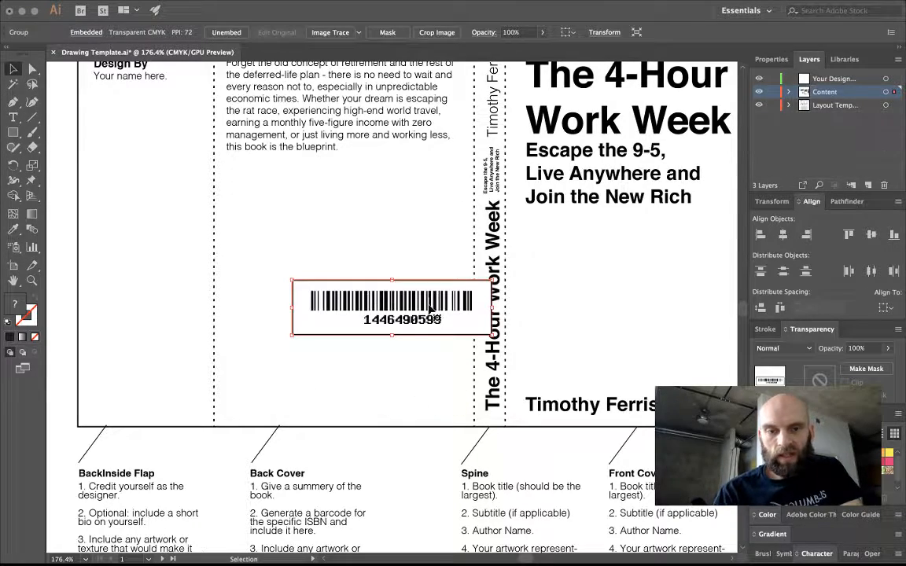
Step: Move the new barcode to the back cover's lower-right corner beside the spine, scale it to about half size, and deselect it
{"action": "left_click_drag", "start_coordinate": [430, 309], "coordinate": [399, 386]}
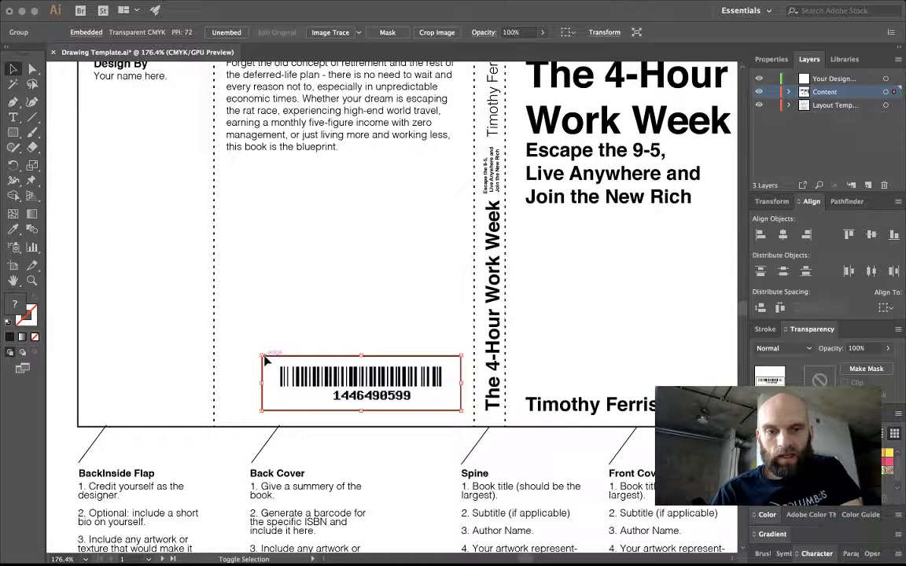
{"action": "left_click_drag", "start_coordinate": [263, 356], "coordinate": [355, 379]}
{"action": "left_click", "coordinate": [305, 361]}
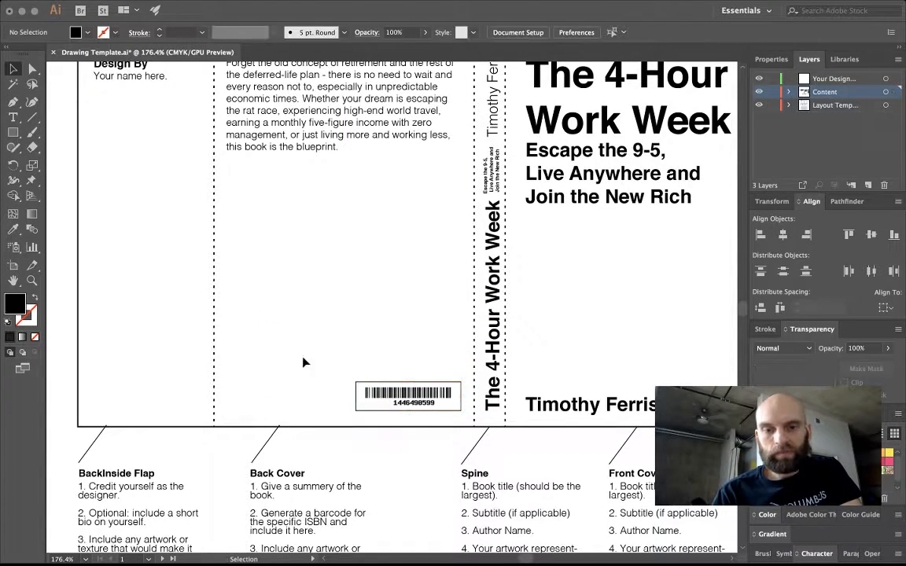
Step: Replace the "Your name here." placeholder under Book Cover Design By on the back flap with the designer's name, and deselect the frame
{"action": "scroll", "coordinate": [283, 282], "scroll_direction": "up", "scroll_amount": 5}
{"action": "scroll", "coordinate": [283, 282], "scroll_direction": "left", "scroll_amount": 3}
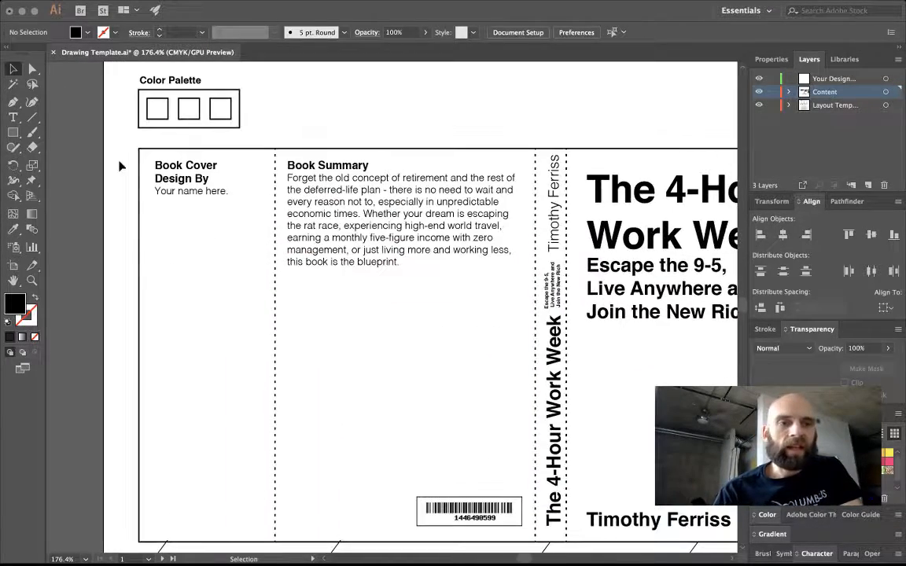
{"action": "double_click", "coordinate": [176, 178]}
{"action": "left_click_drag", "start_coordinate": [156, 191], "coordinate": [226, 191]}
{"action": "type", "text": "J. R. Earley"}
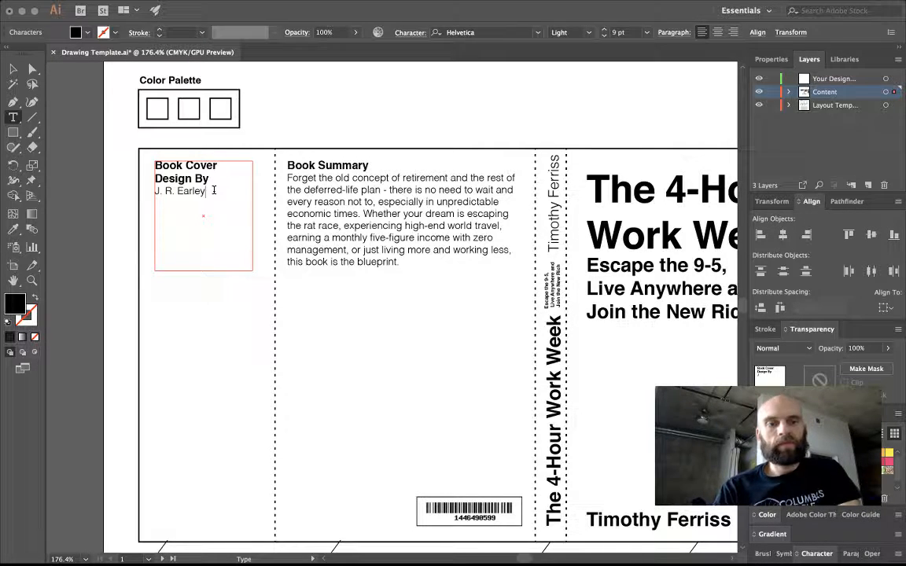
{"action": "key", "text": "Escape"}
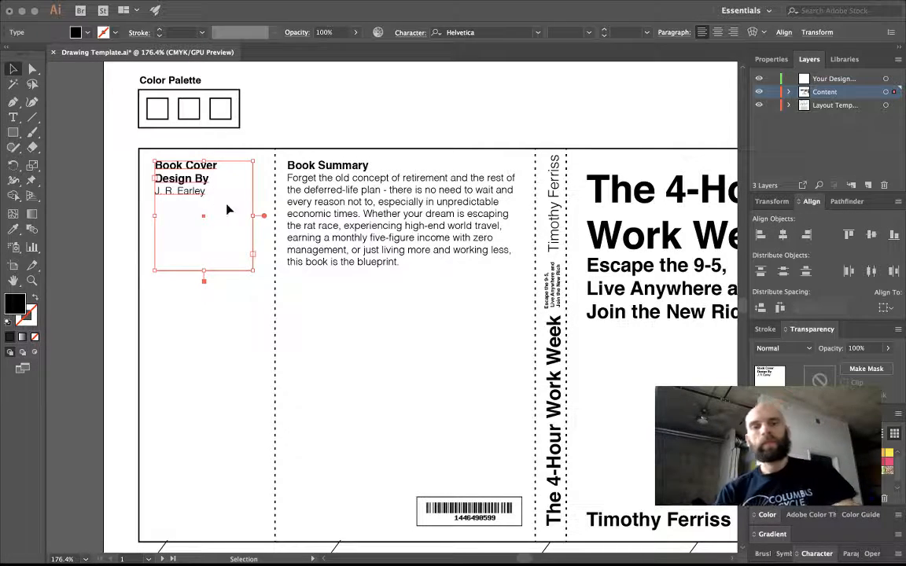
{"action": "left_click", "coordinate": [248, 352]}
{"action": "scroll", "coordinate": [417, 384], "scroll_direction": "down", "scroll_amount": 3}
{"action": "scroll", "coordinate": [417, 384], "scroll_direction": "right", "scroll_amount": 3}
{"action": "scroll", "coordinate": [416, 383], "scroll_direction": "down", "scroll_amount": 2}
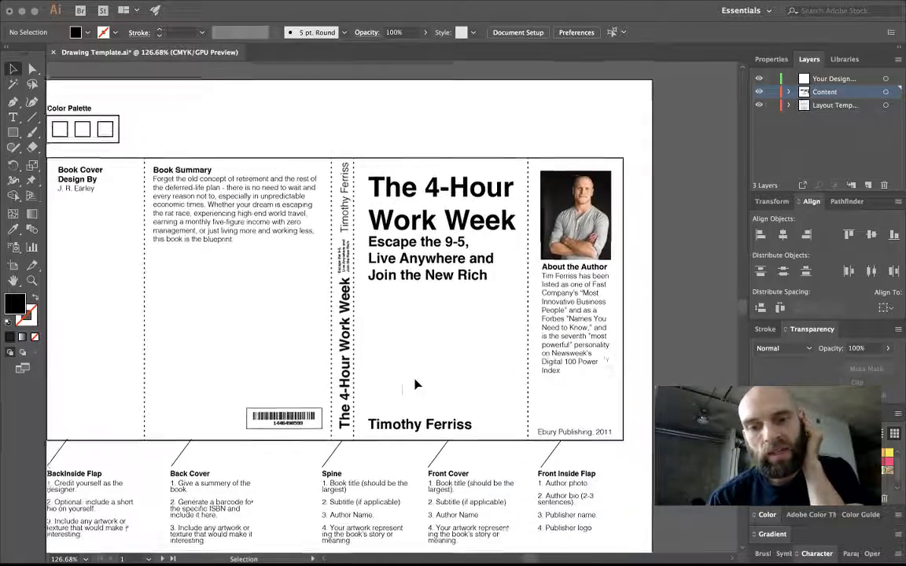